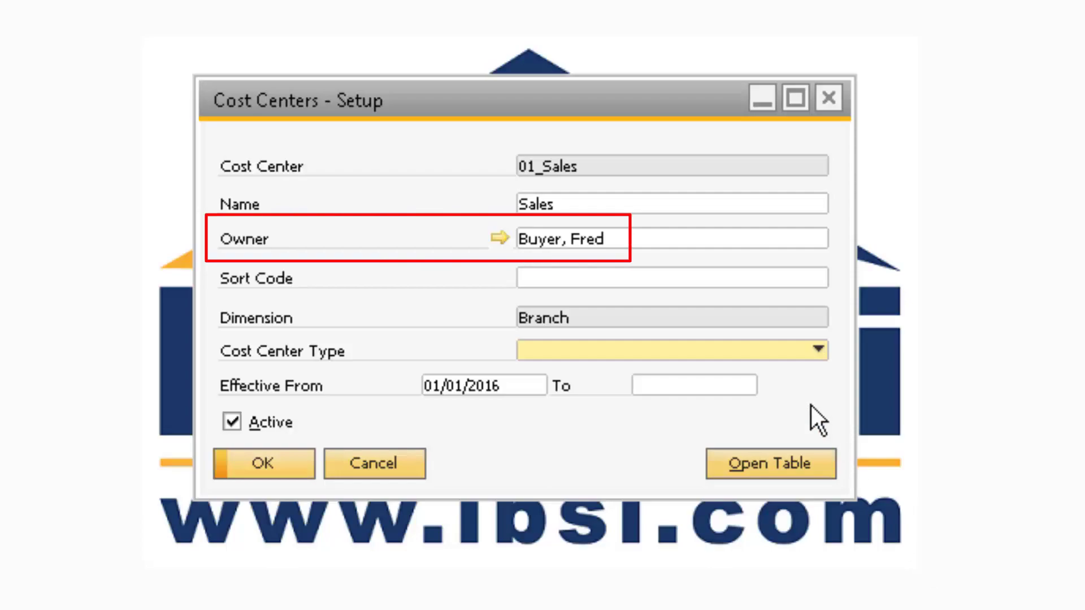
pyautogui.click(787, 237)
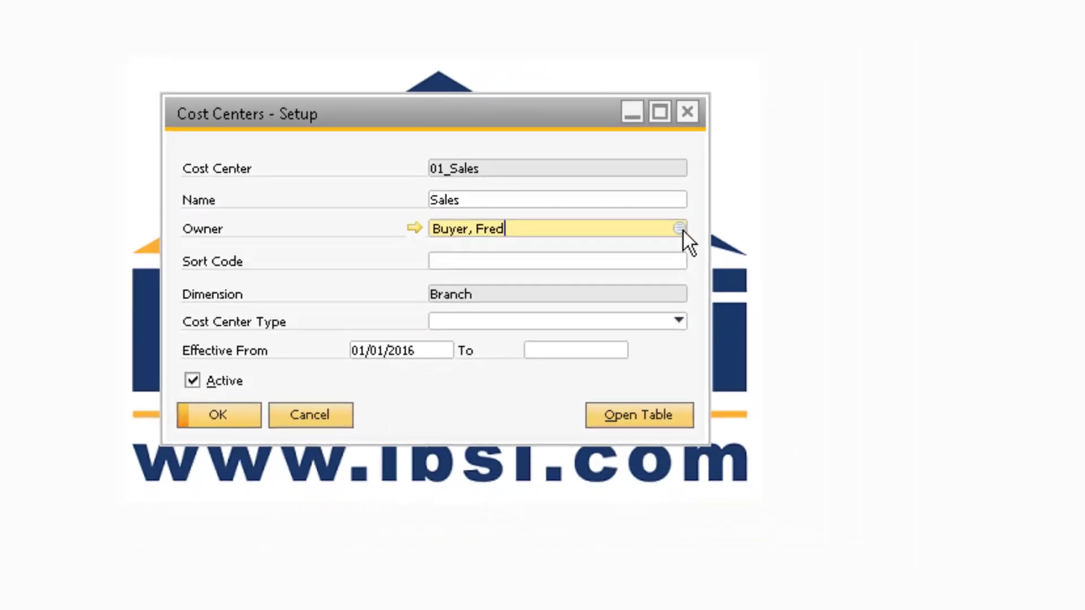
pyautogui.click(819, 238)
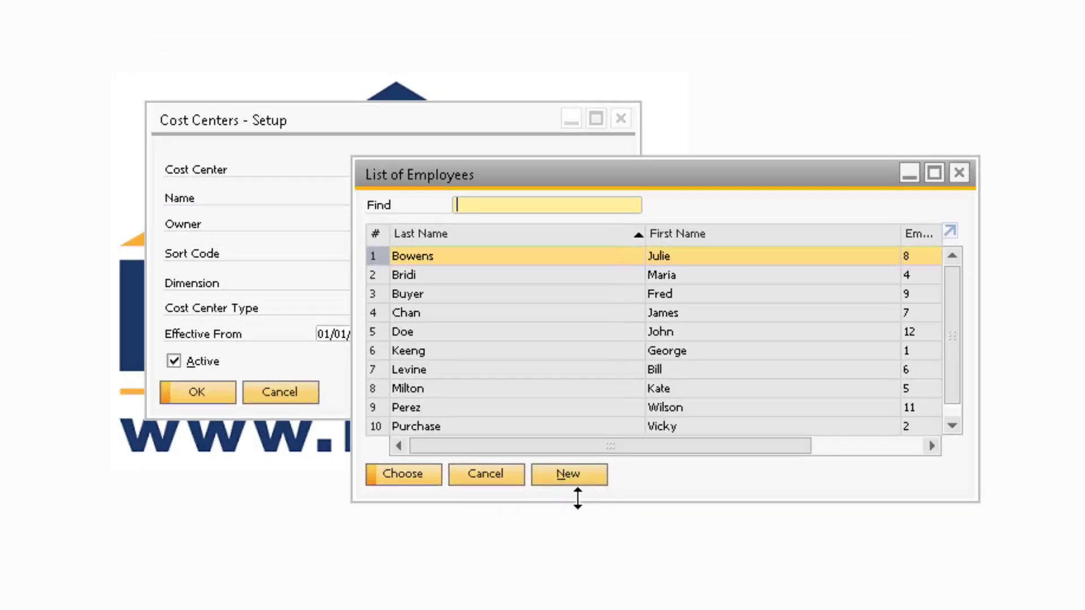
pyautogui.click(512, 476)
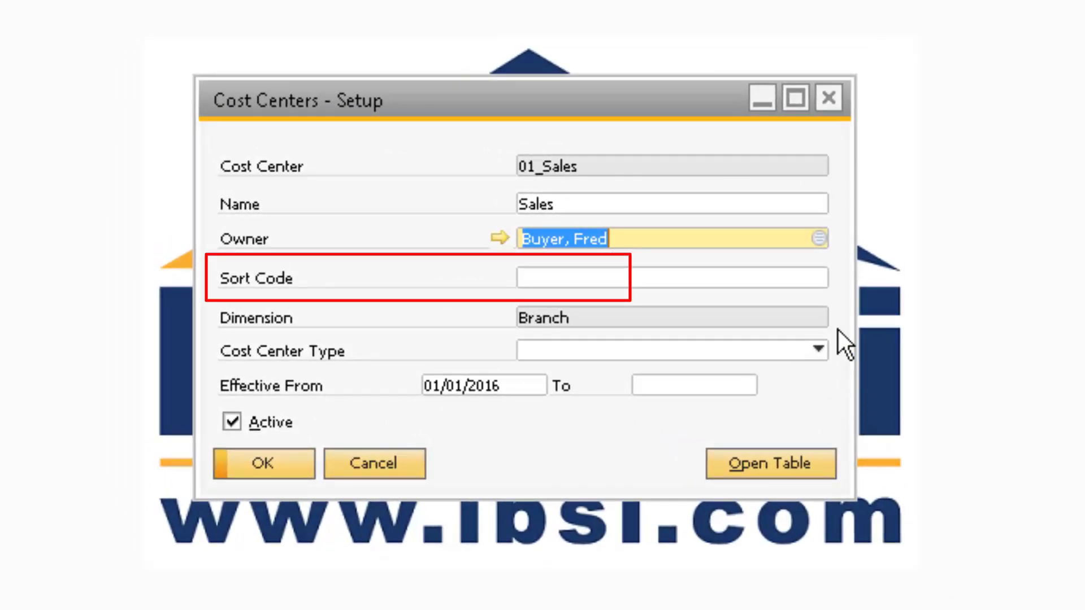
pyautogui.click(805, 282)
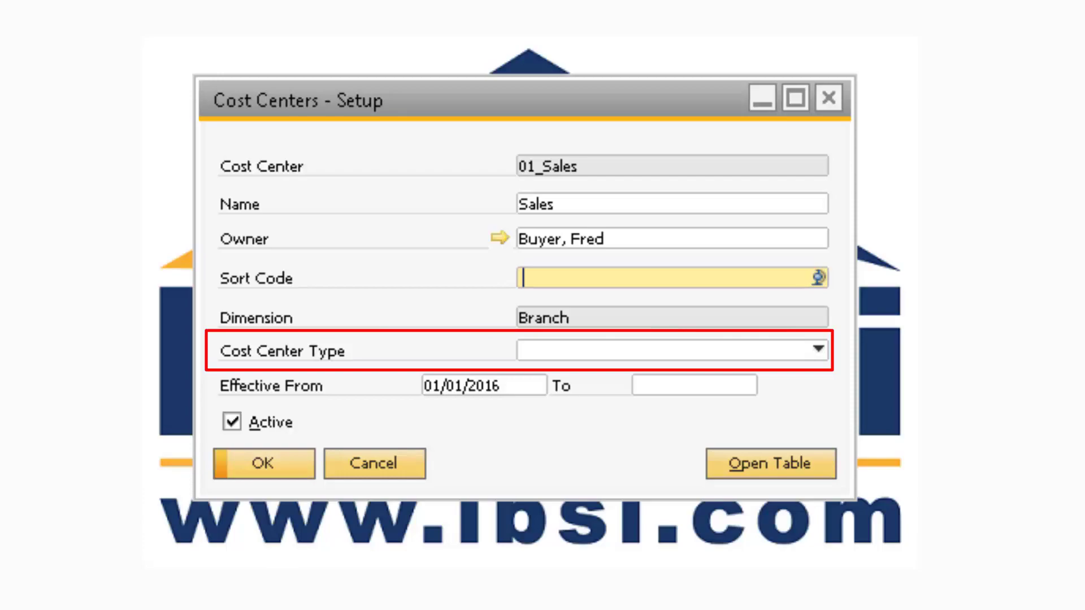
pyautogui.click(816, 349)
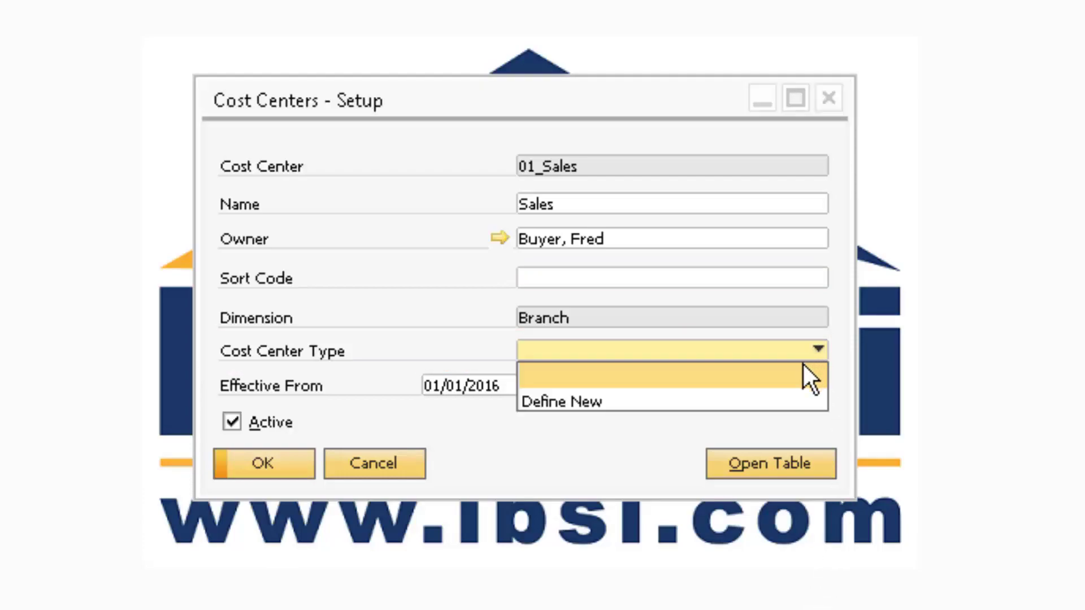
pyautogui.click(766, 405)
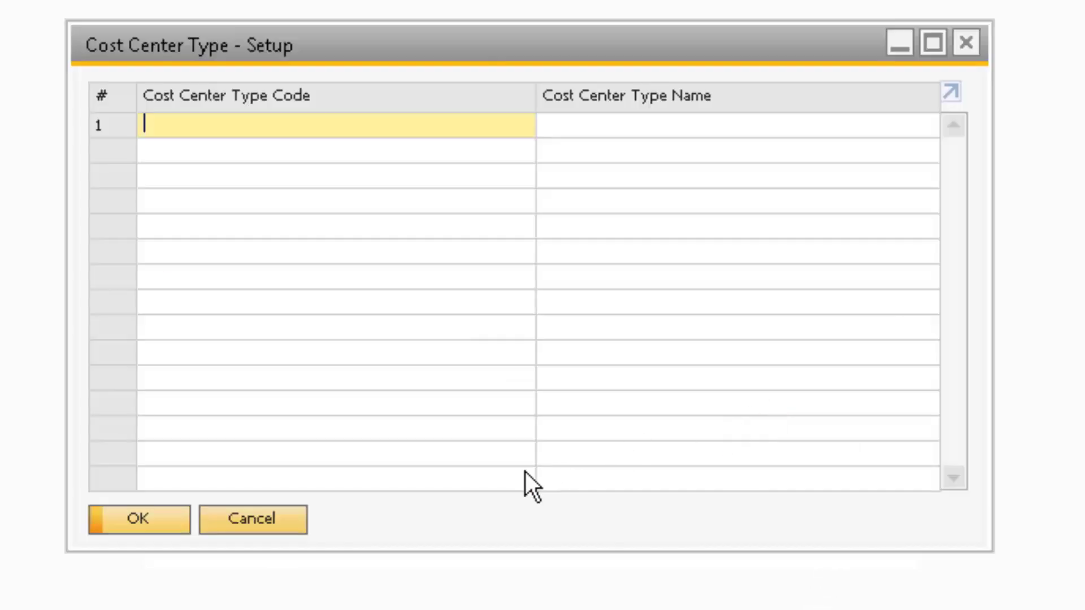
pyautogui.click(265, 524)
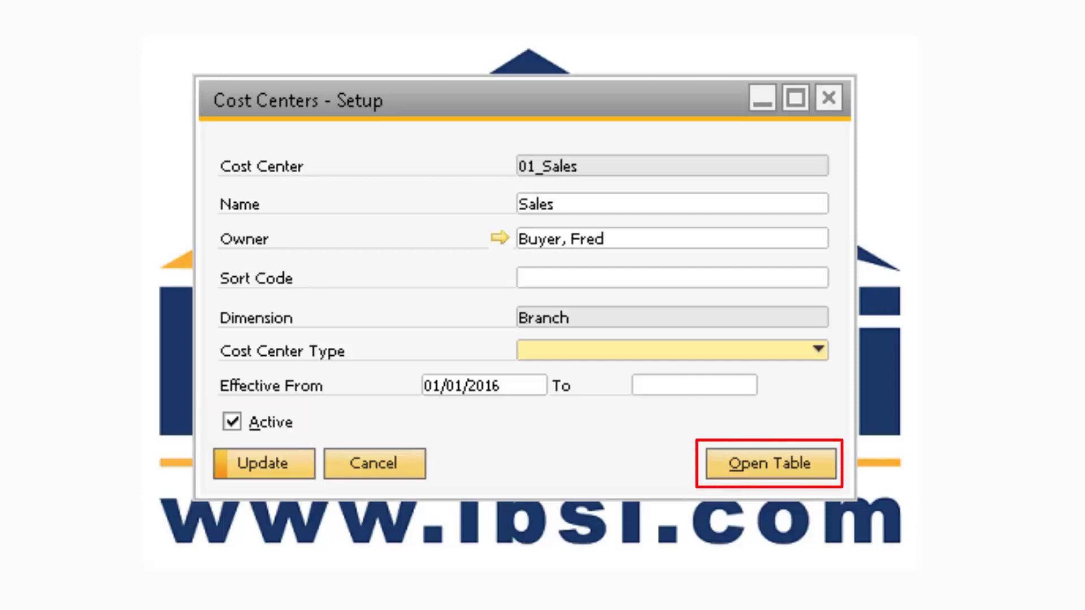
# Open the cost center and distribution rule table to define the Area_DEP rule
pyautogui.click(770, 463)
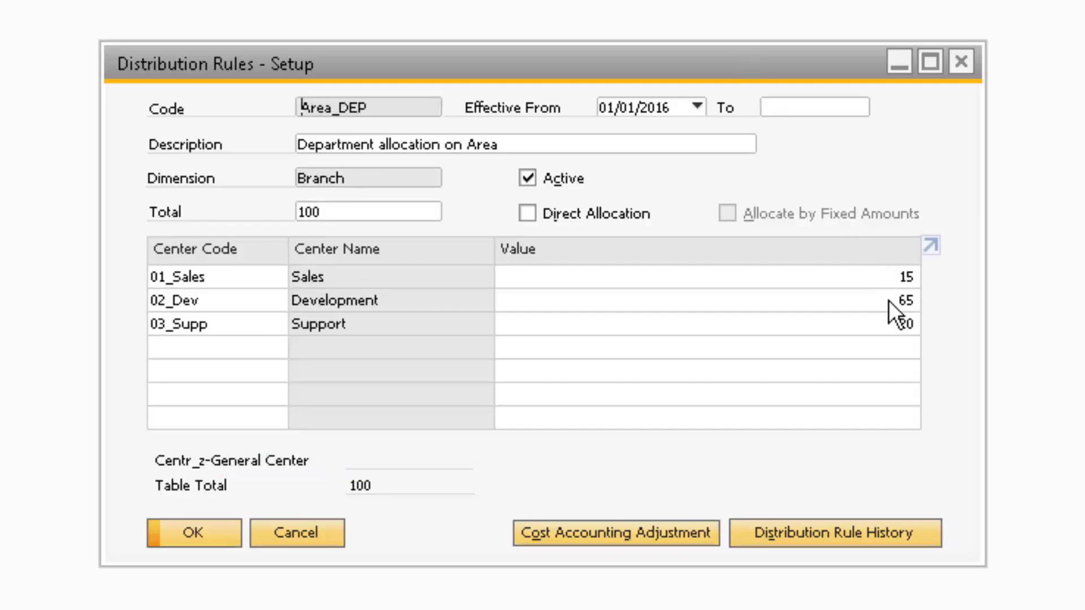
pyautogui.doubleClick(905, 329)
pyautogui.write('30')
pyautogui.press('Tab')
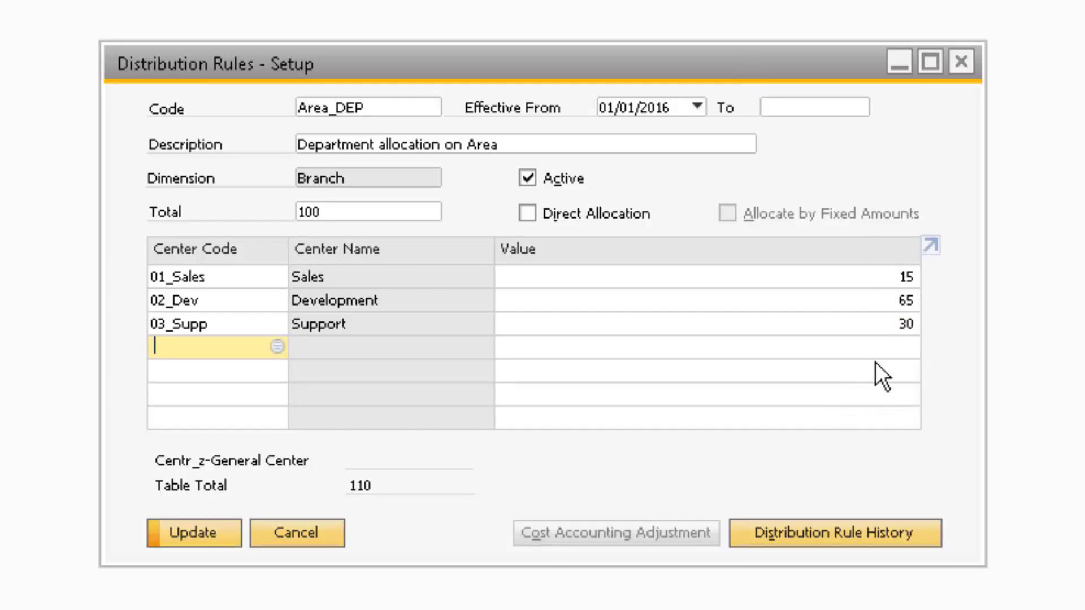
pyautogui.doubleClick(908, 324)
pyautogui.write('10')
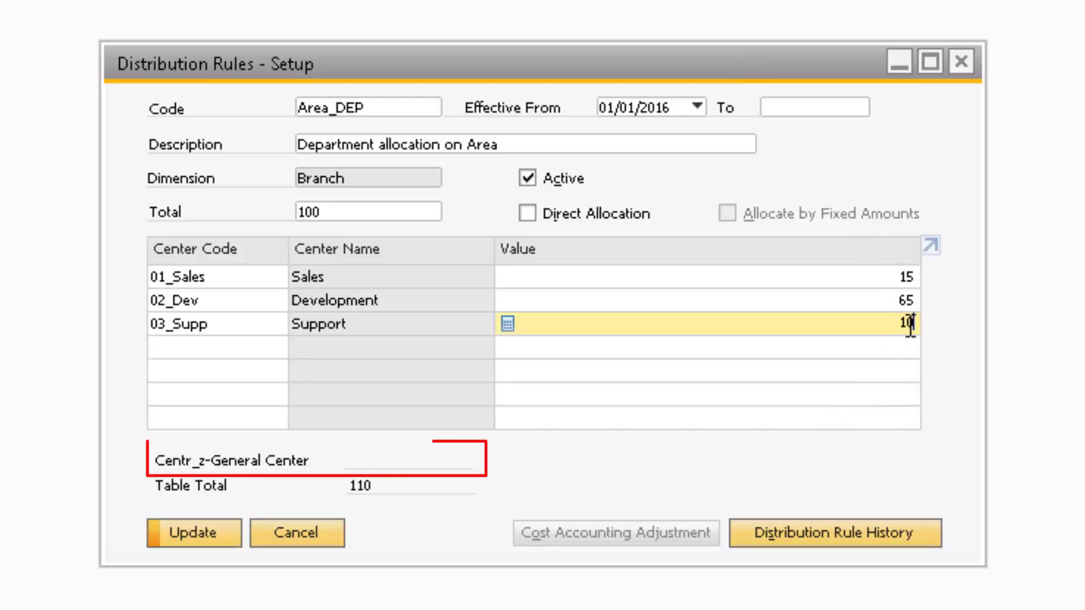
pyautogui.press('Tab')
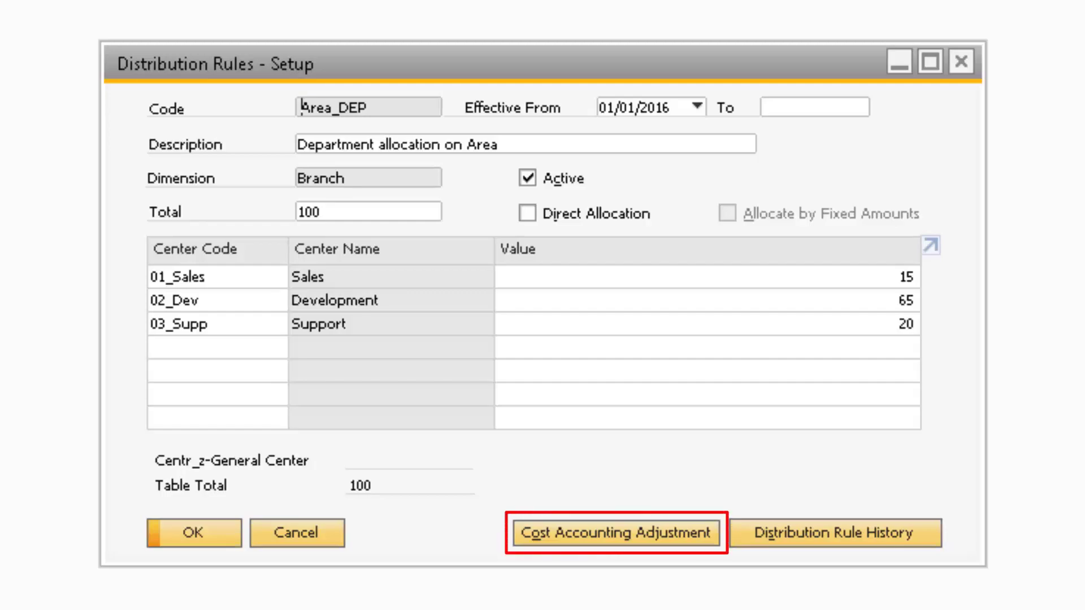
# Review a cost accounting adjustment journal entry without adding it, then view the distribution rule history
pyautogui.click(588, 533)
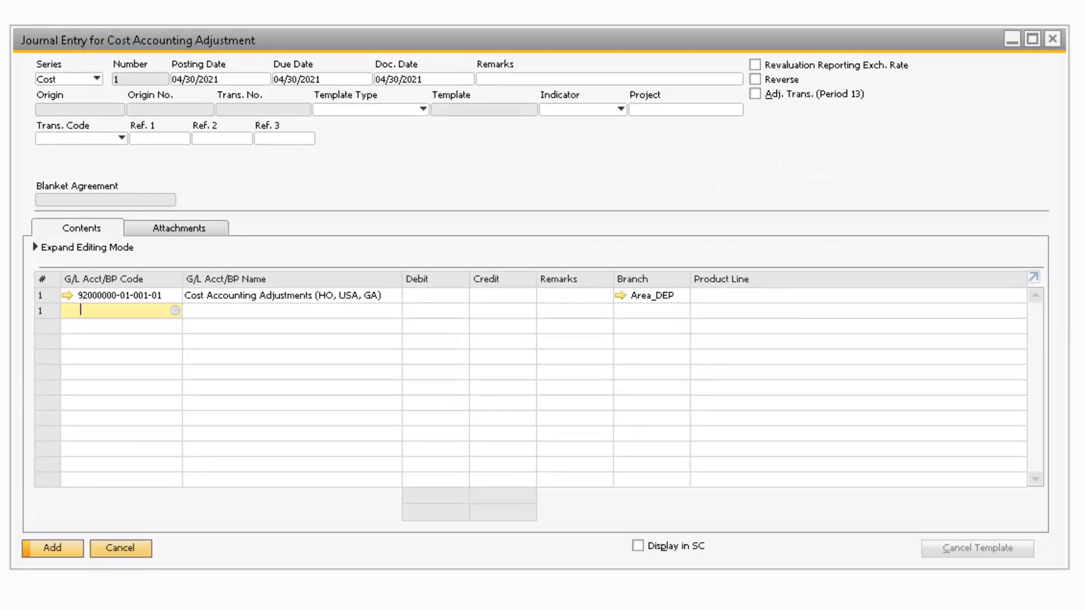
pyautogui.click(122, 551)
pyautogui.click(905, 533)
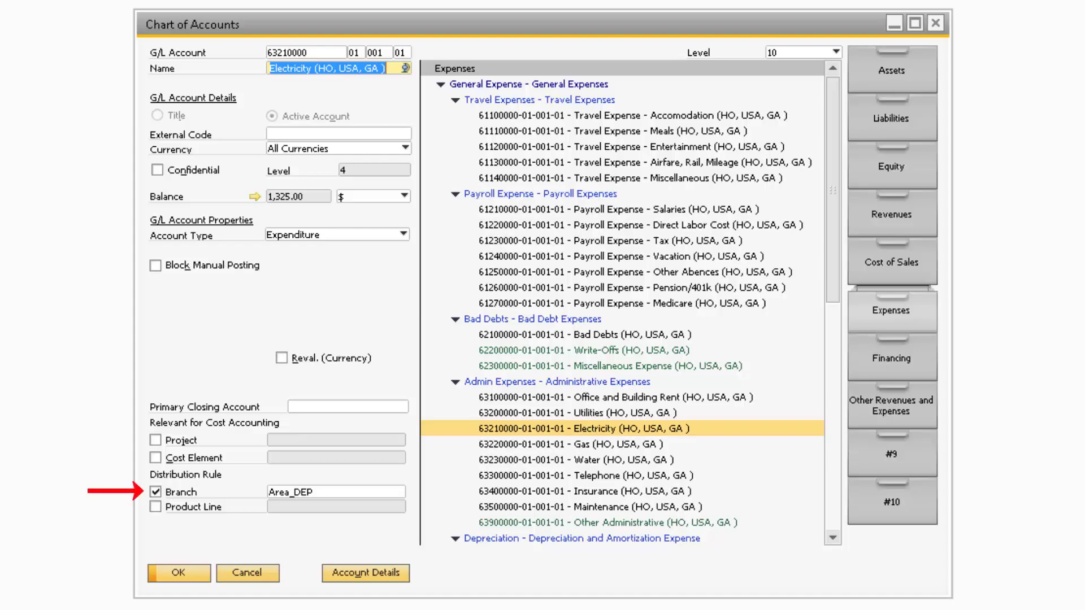
# Check the Branch distribution rule list and close it unchanged
pyautogui.click(402, 492)
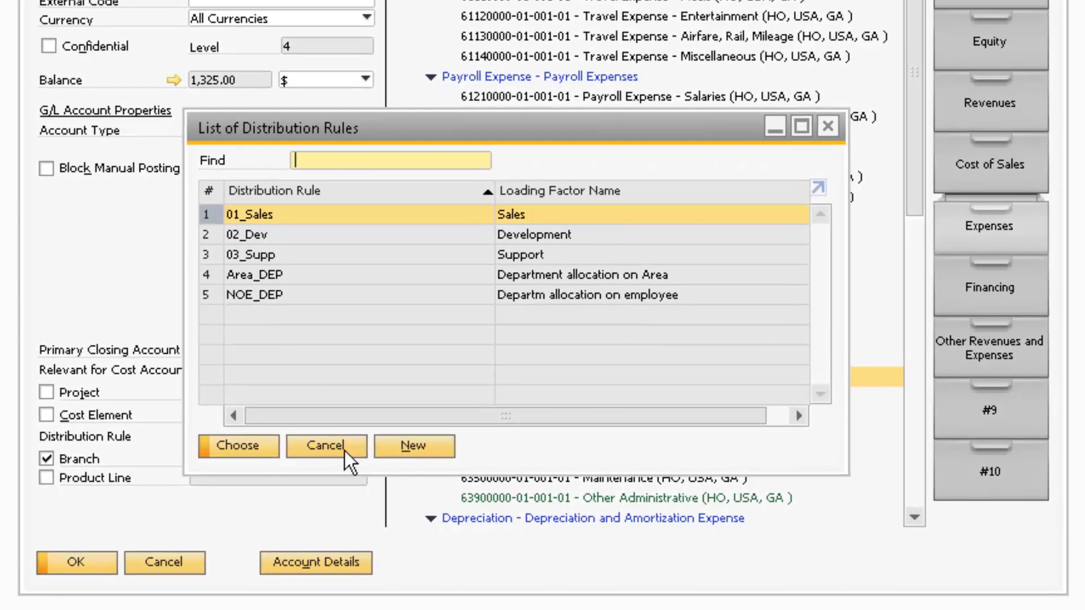
pyautogui.click(345, 451)
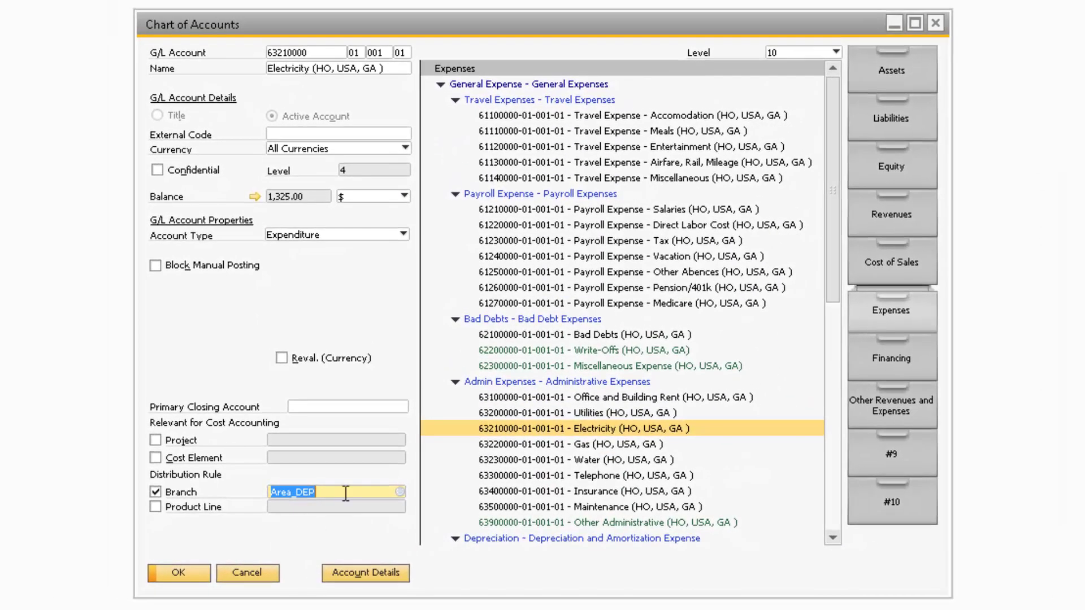
pyautogui.press('End')
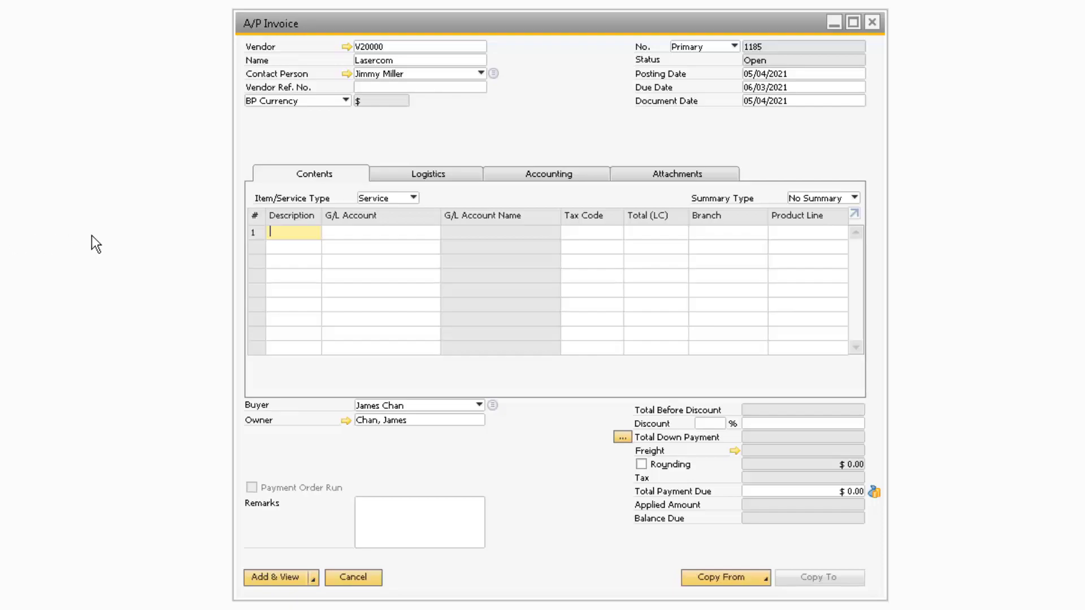
# Add an 'Electricity' line on G/L account 6321 with a 1,500 total, charged to Area_DEP
pyautogui.write('Electricity')
pyautogui.press('Tab')
pyautogui.write('6321')
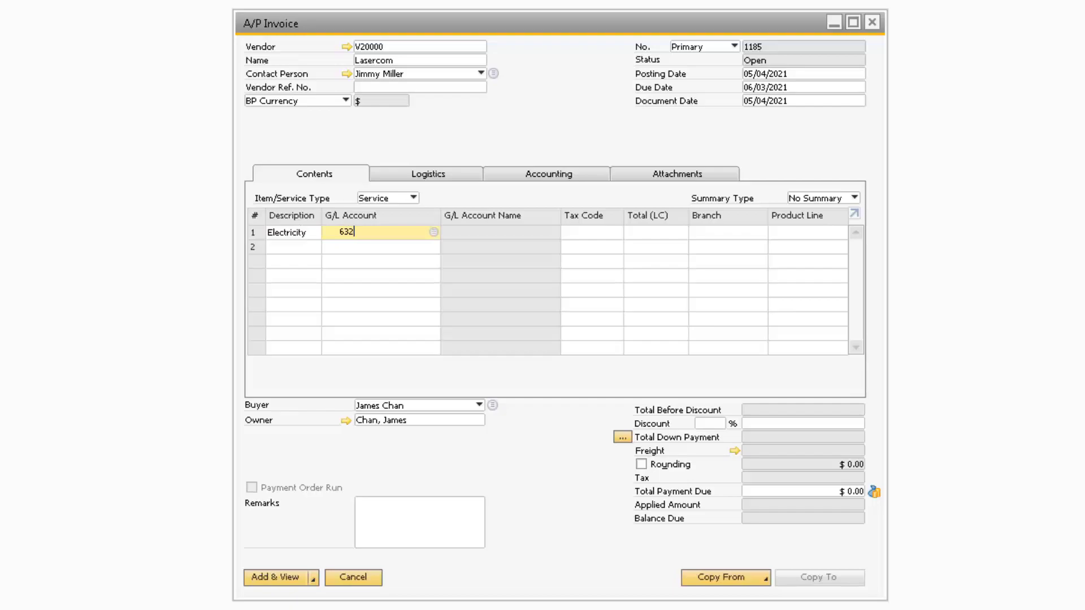
pyautogui.press('Tab')
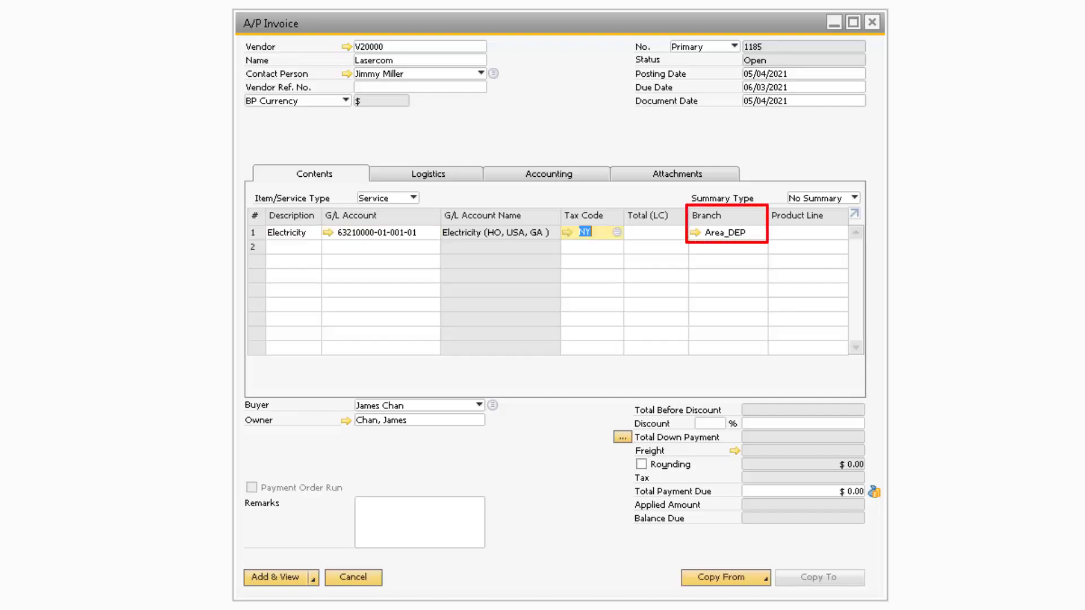
pyautogui.click(665, 233)
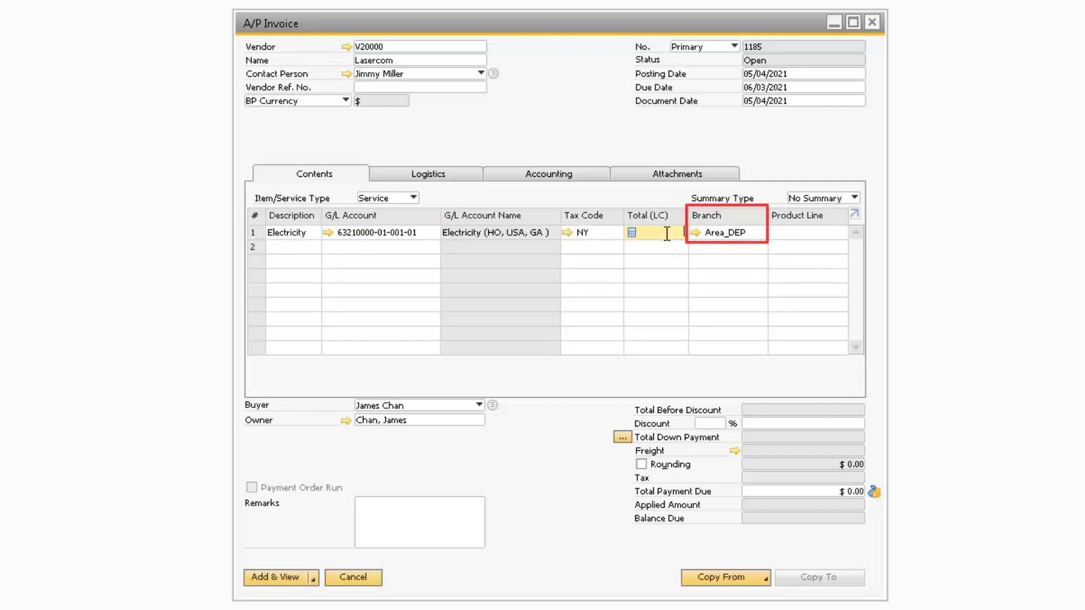
pyautogui.write('1,500')
pyautogui.press('Tab')
pyautogui.click(753, 234)
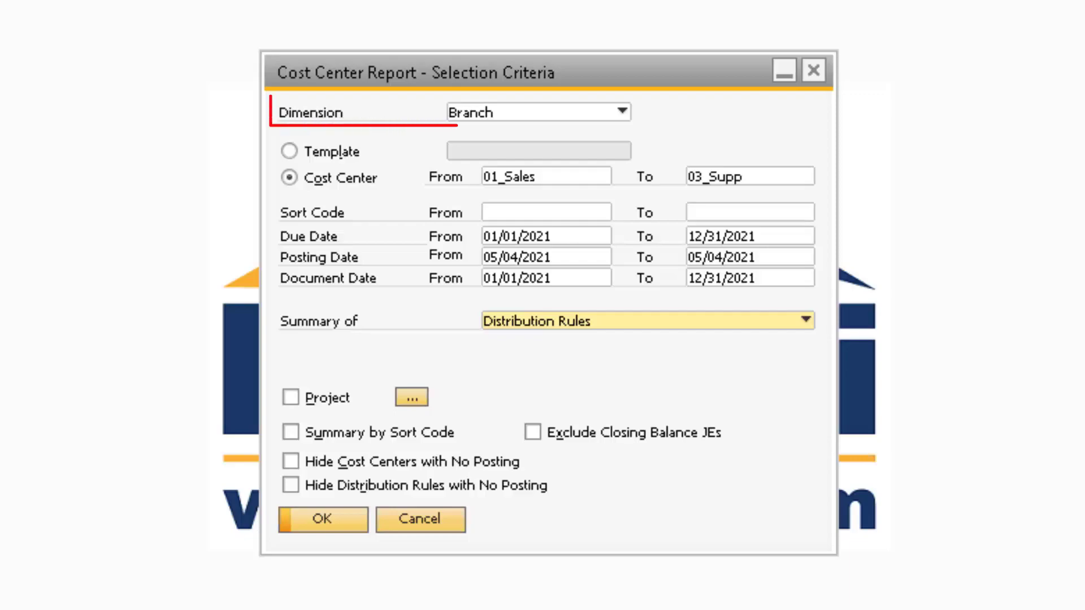
pyautogui.click(585, 114)
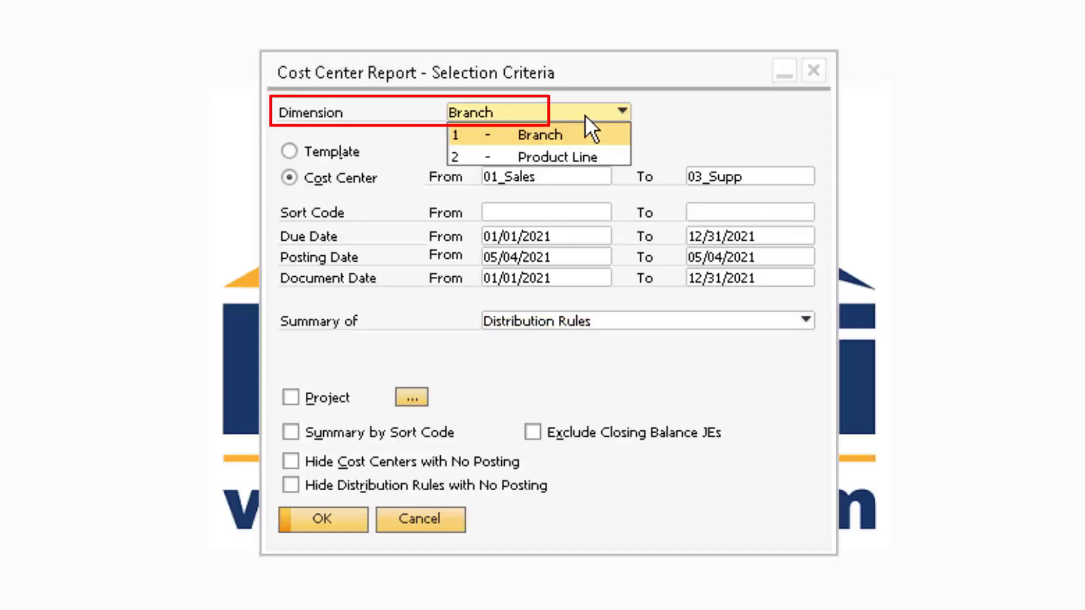
pyautogui.click(534, 114)
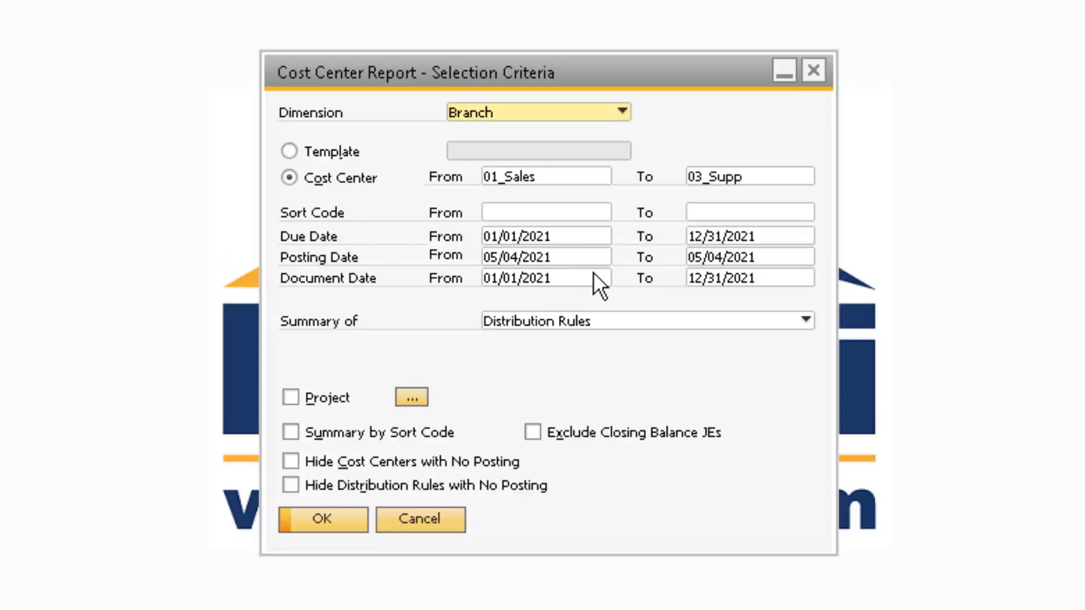
pyautogui.click(725, 325)
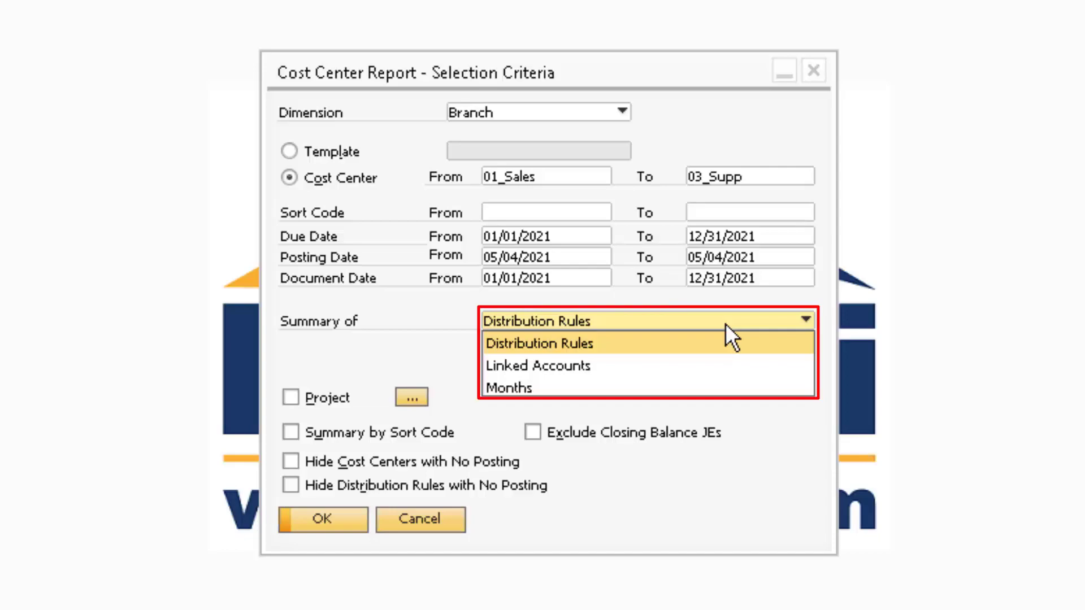
pyautogui.click(626, 307)
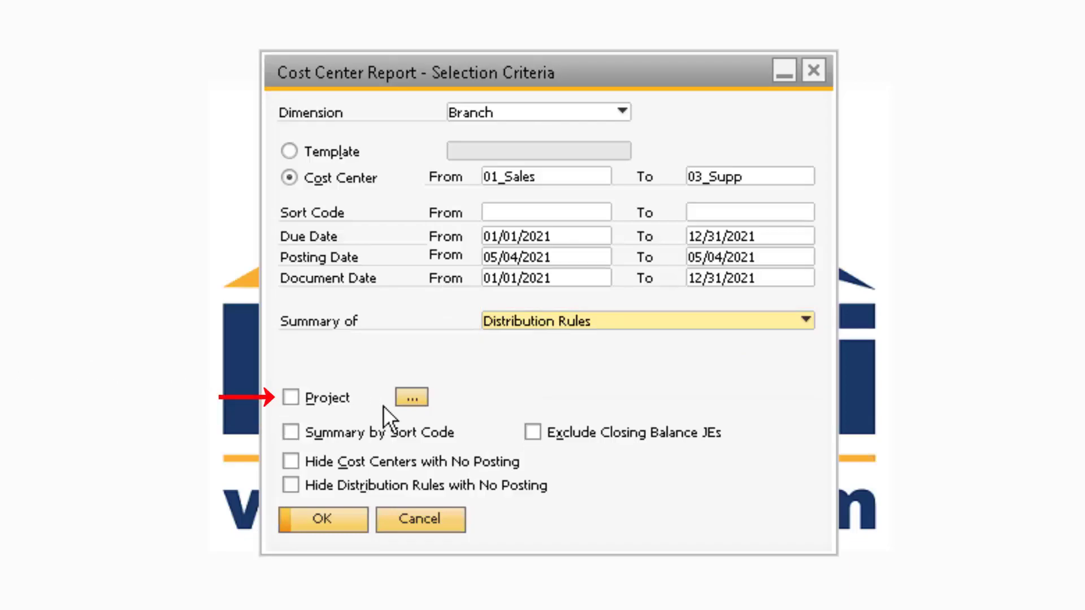
pyautogui.click(411, 400)
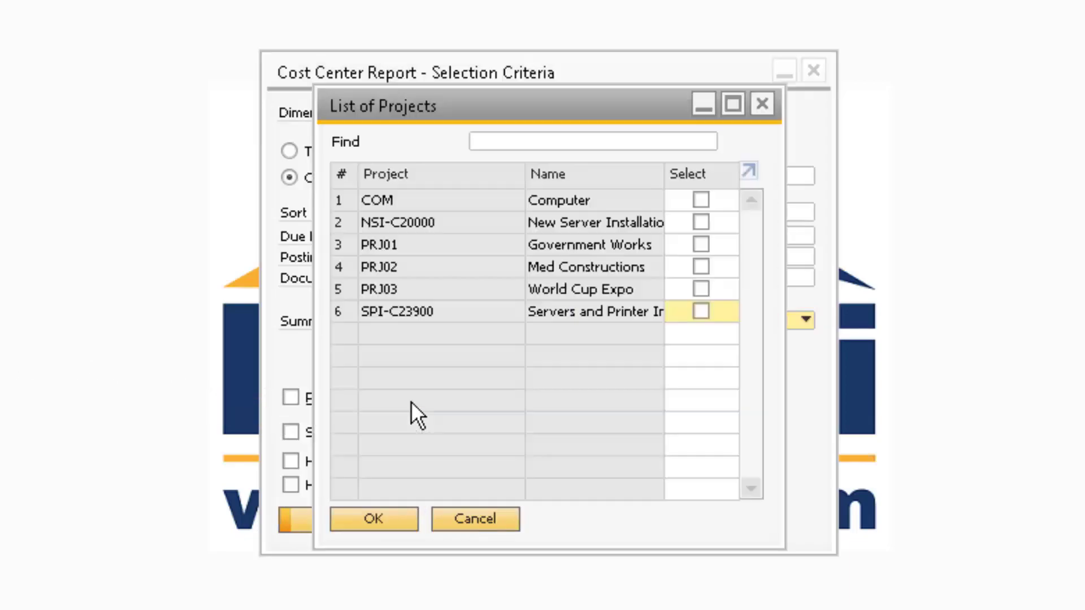
pyautogui.click(461, 513)
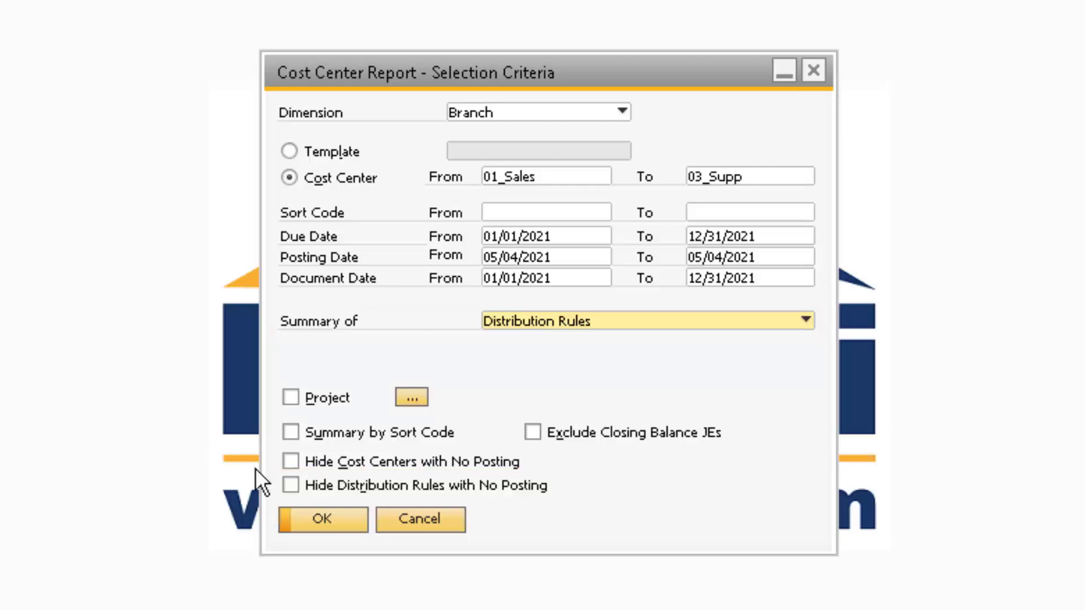
pyautogui.click(310, 518)
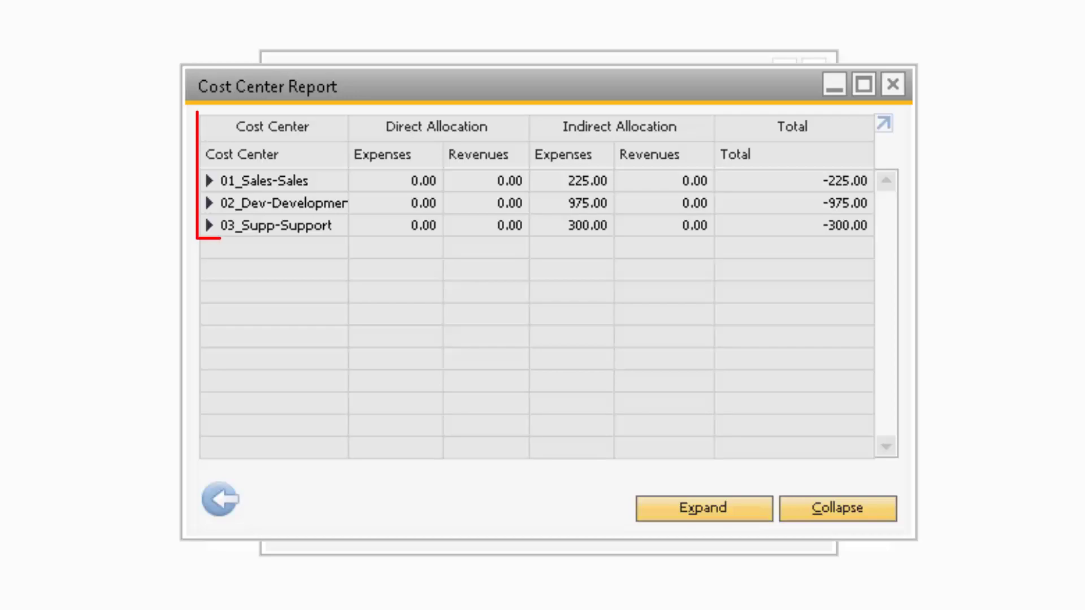
# Expand the Cost Center Report to show each center's rules, then collapse it back to three centers
pyautogui.click(673, 513)
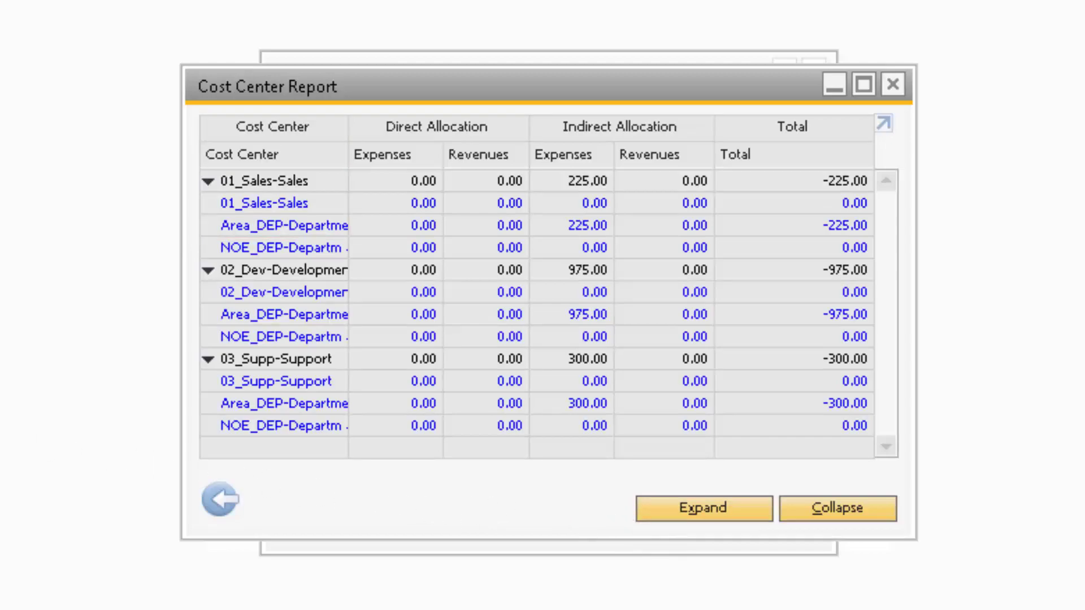
pyautogui.click(842, 509)
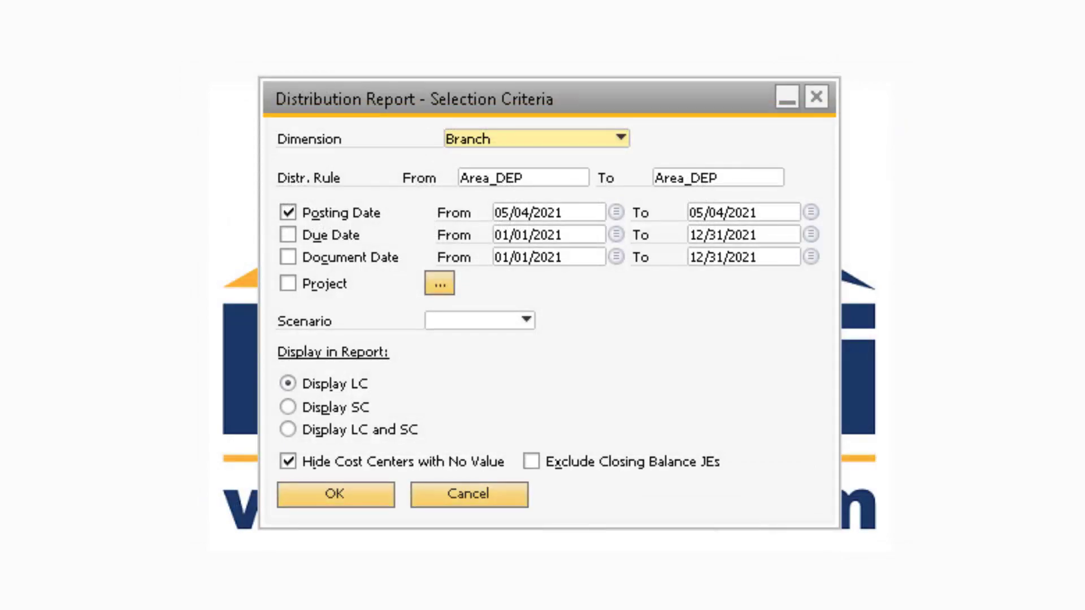
pyautogui.click(557, 140)
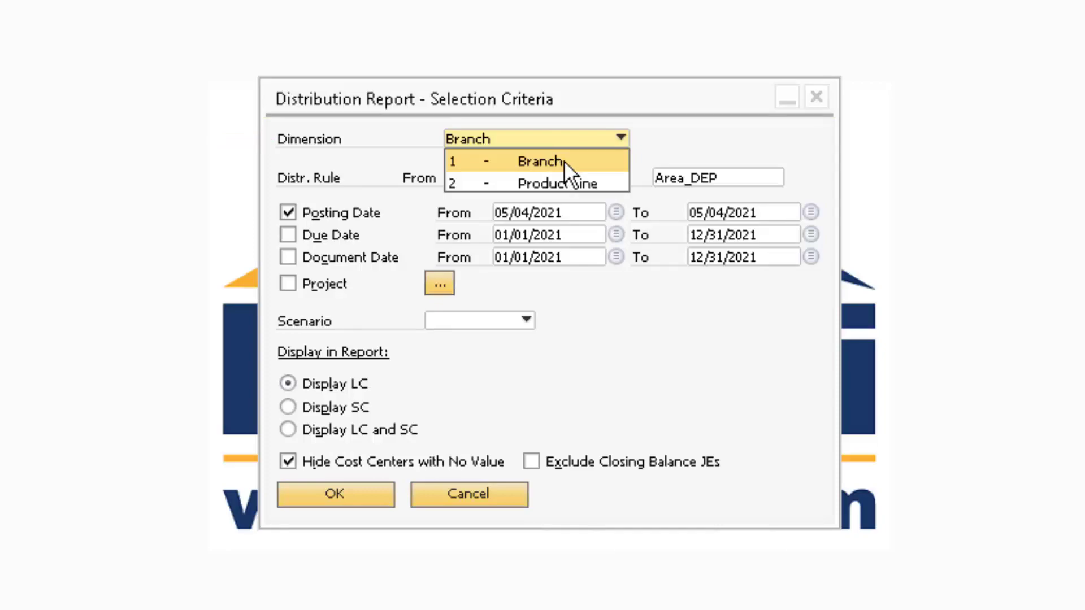
pyautogui.click(572, 161)
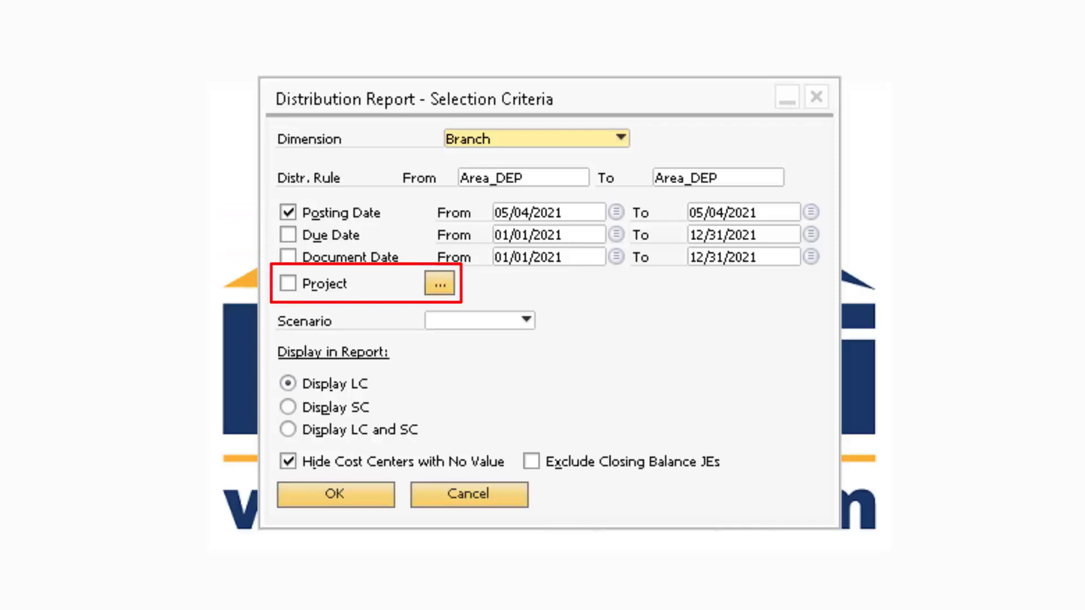
pyautogui.click(448, 289)
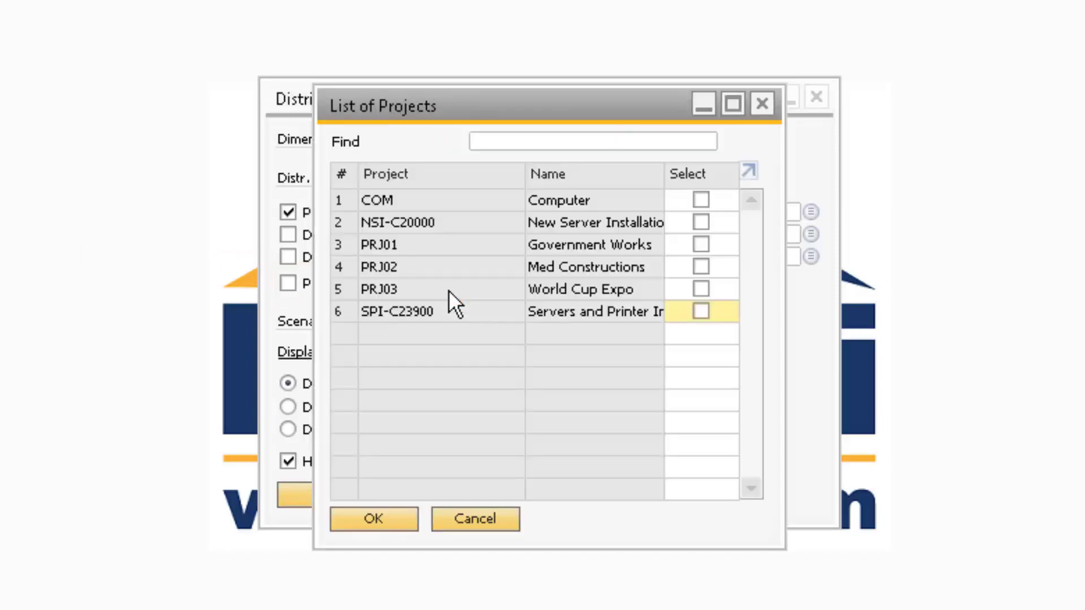
pyautogui.click(464, 517)
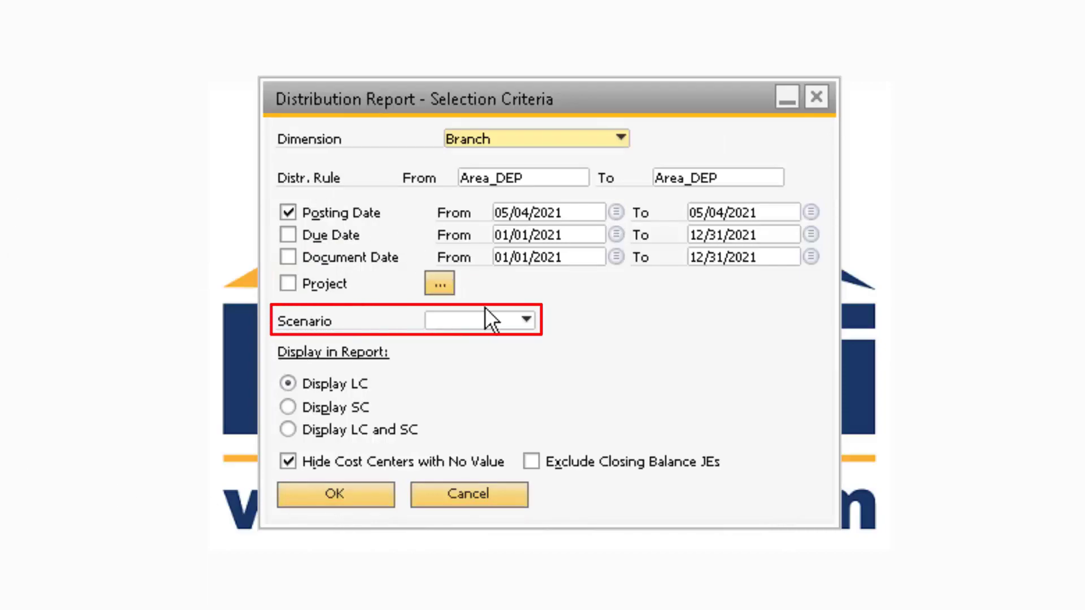
pyautogui.click(501, 324)
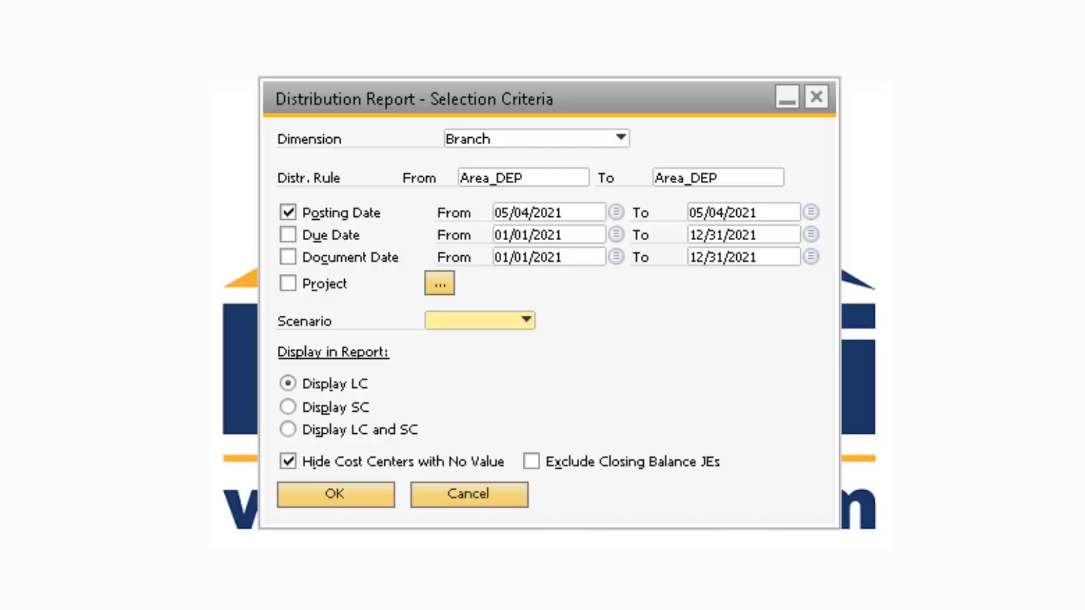
pyautogui.click(336, 494)
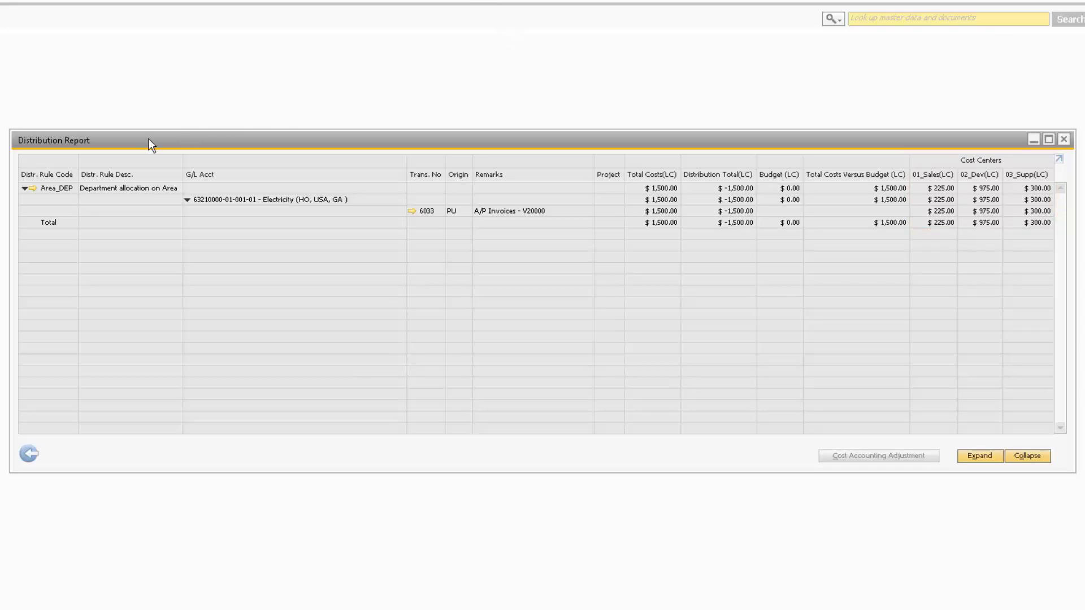
# Select the Area_DEP row and open its cost accounting adjustment journal entry
pyautogui.click(55, 185)
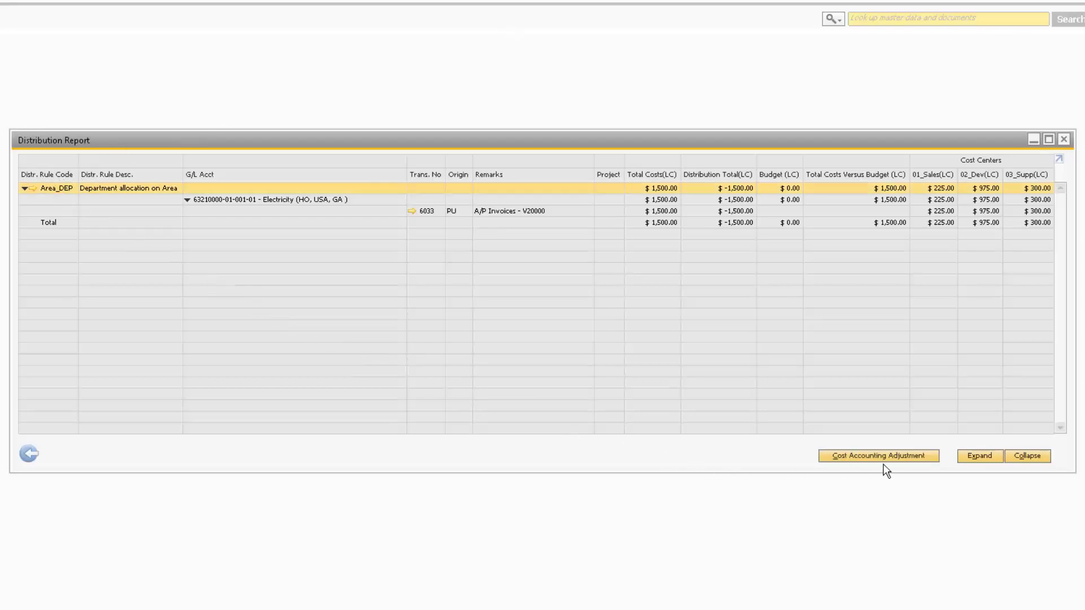
pyautogui.click(933, 457)
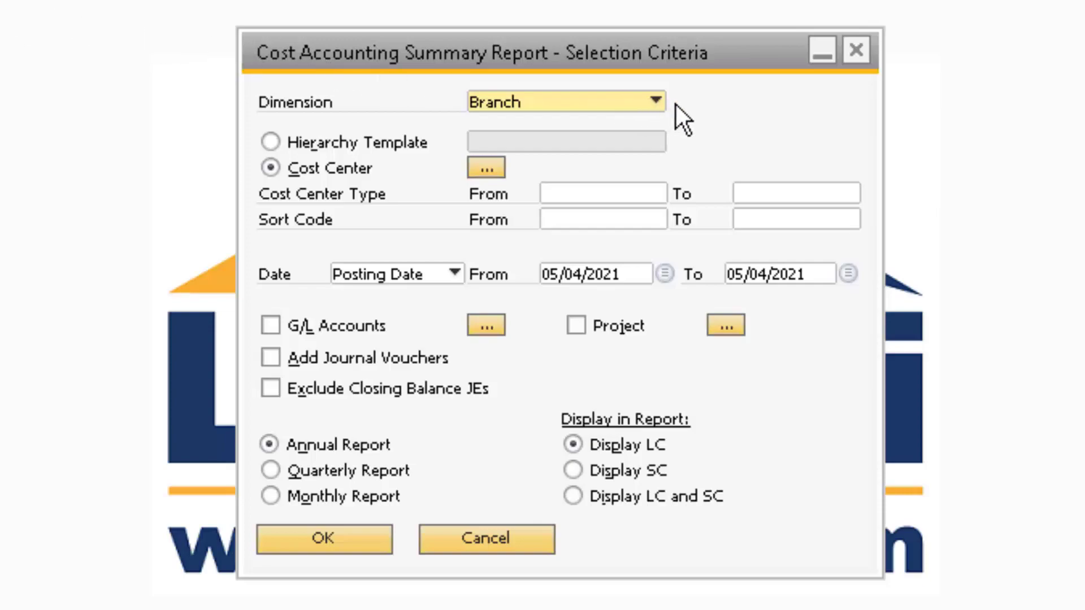
pyautogui.click(657, 103)
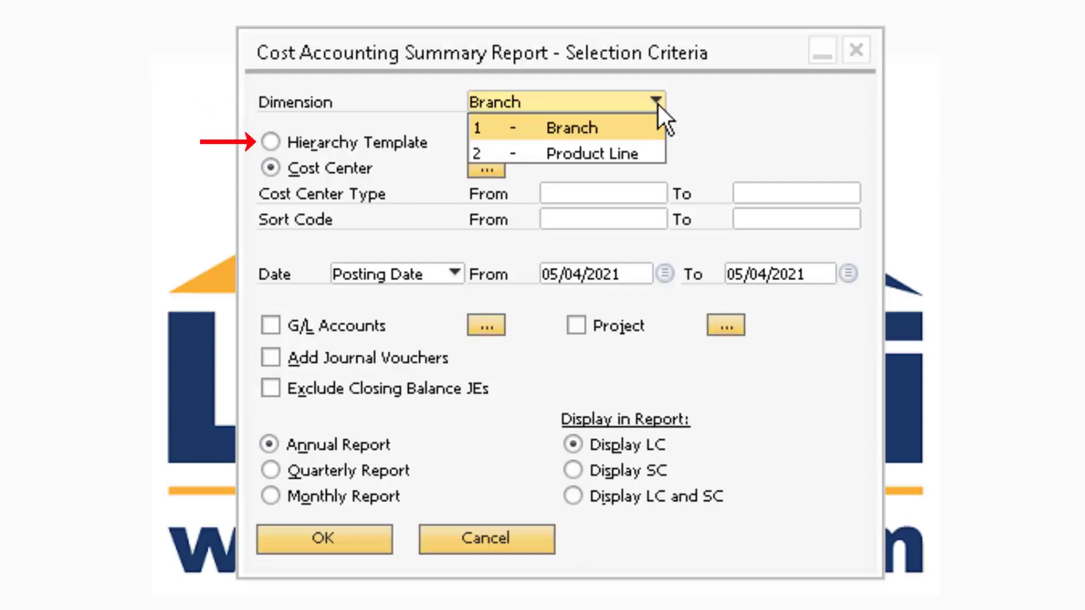
pyautogui.click(658, 103)
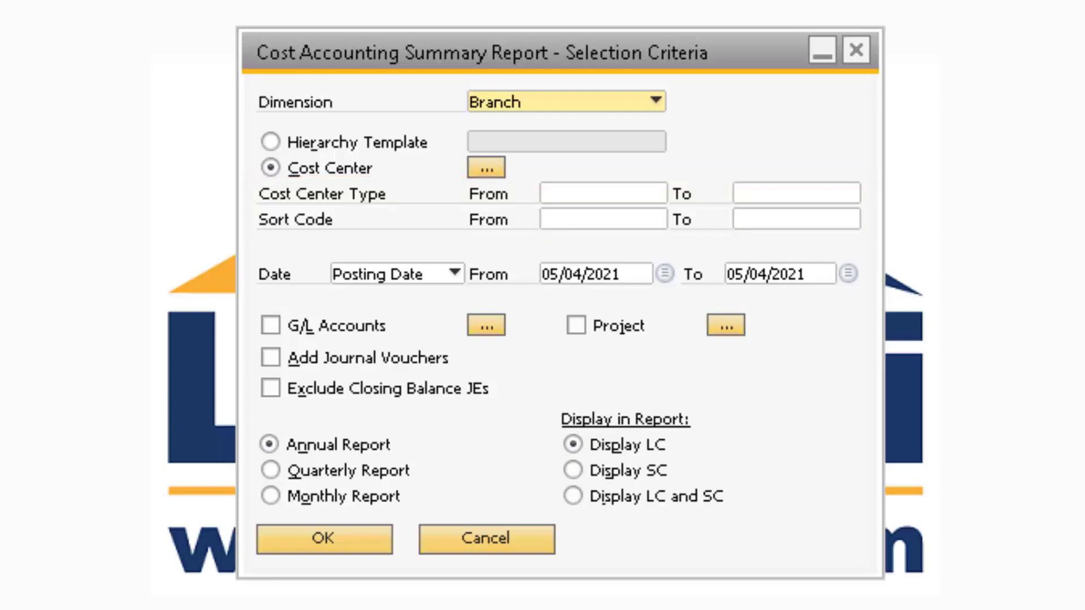
pyautogui.click(433, 268)
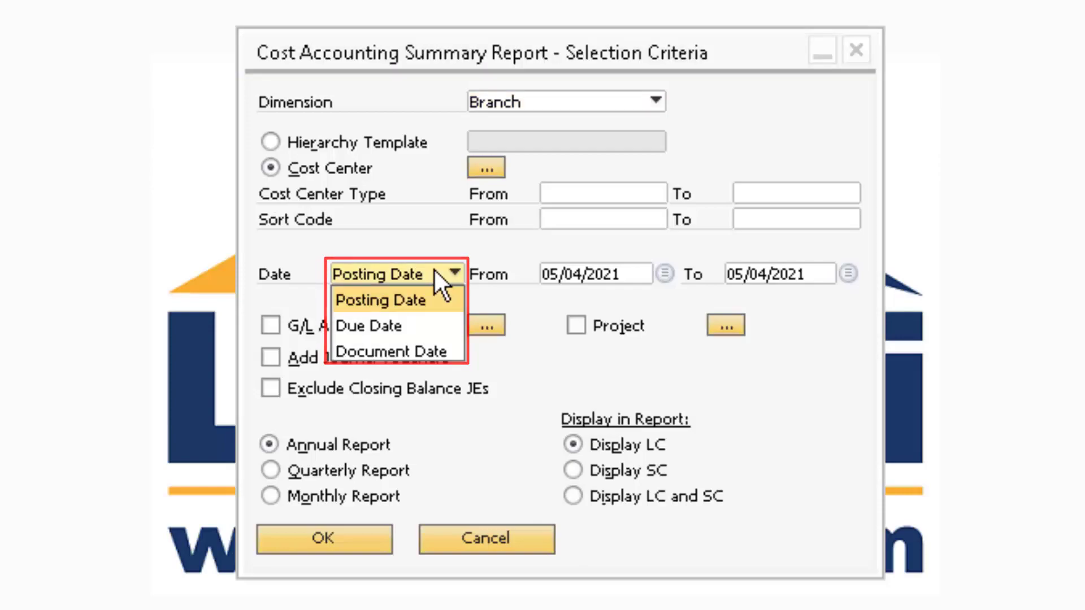
pyautogui.click(322, 250)
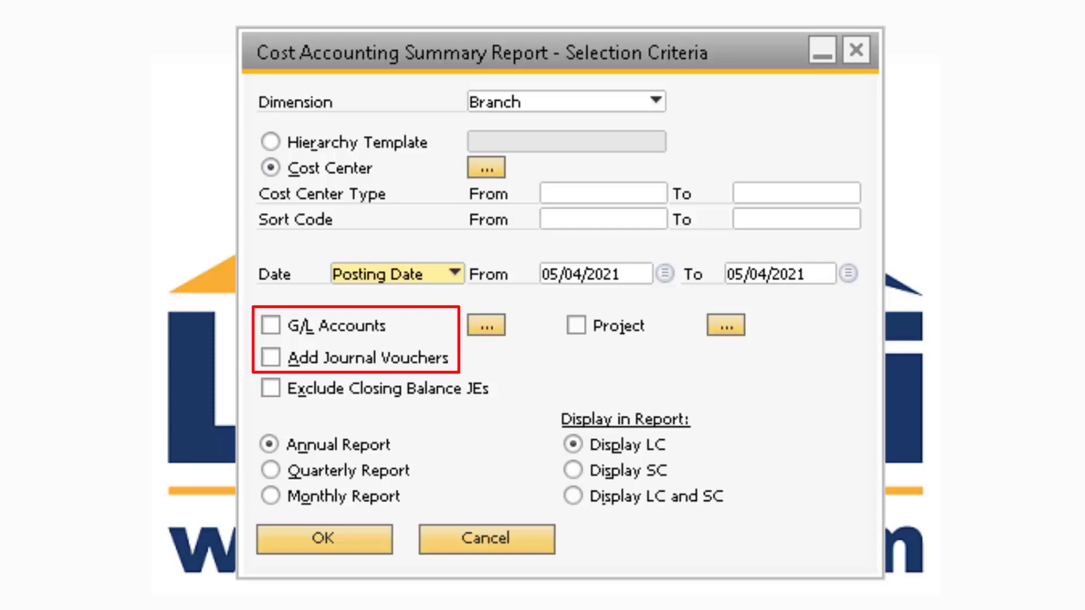
pyautogui.click(500, 328)
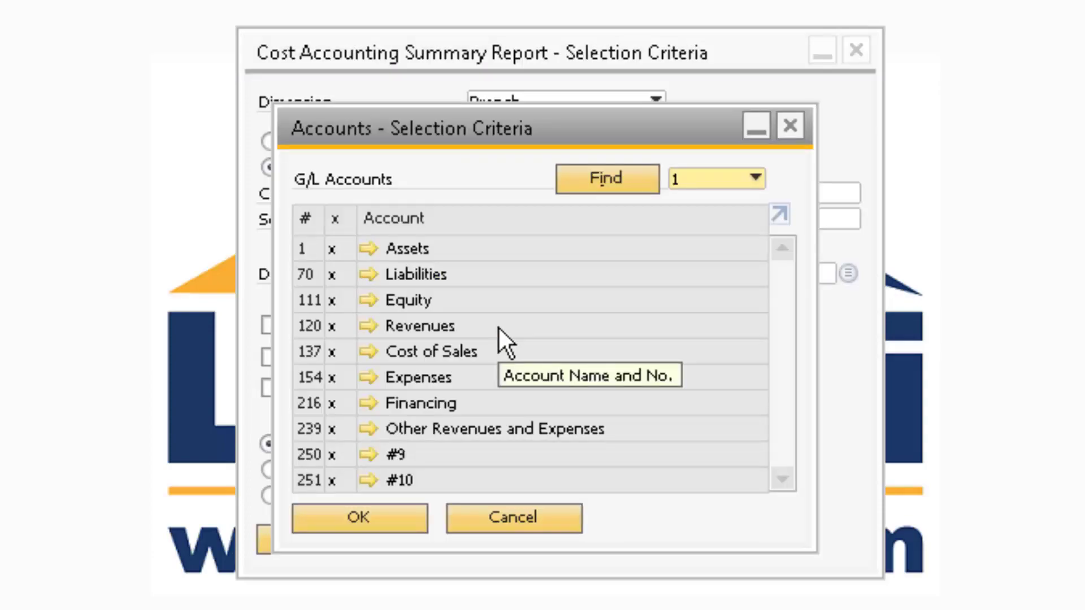
pyautogui.click(493, 513)
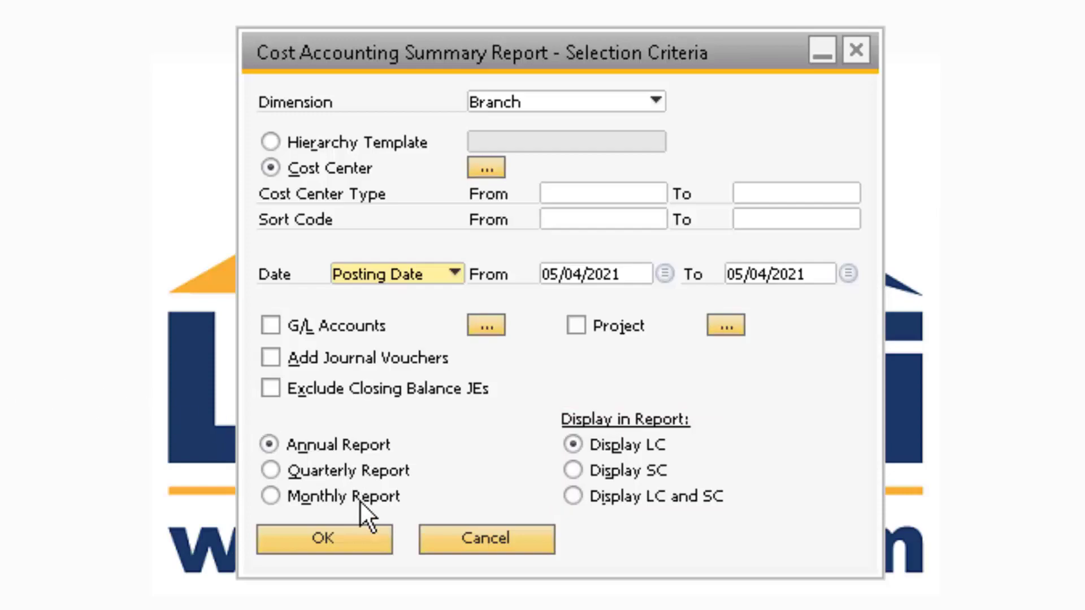
# Run the Cost Accounting Summary Report from its selection criteria
pyautogui.click(369, 538)
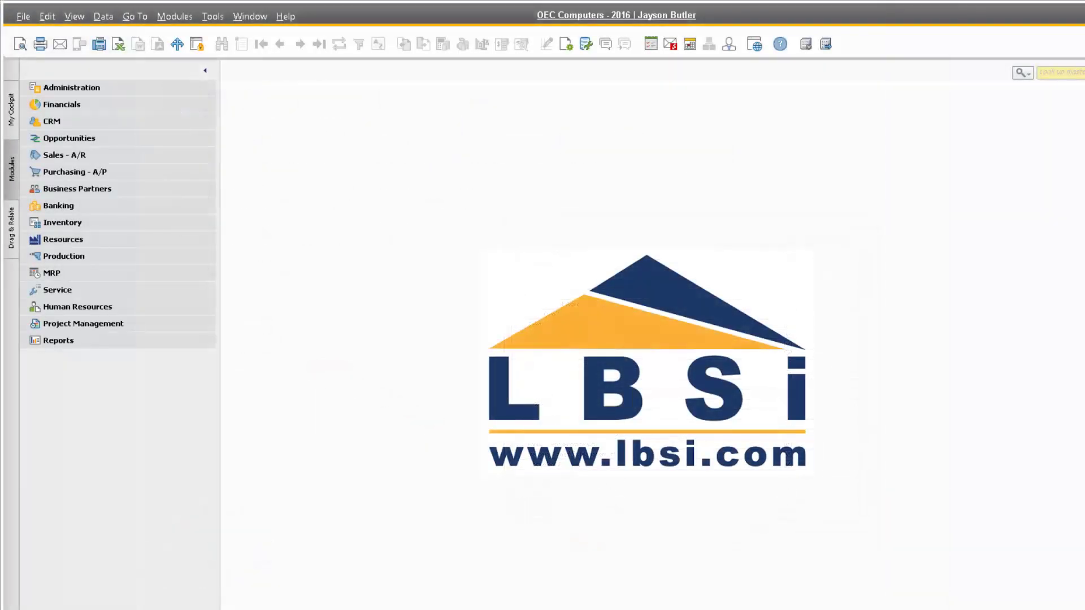
# In the main menu settings, uncheck Visible for A/R Reserve Invoice under Sales - A/R
pyautogui.click(566, 43)
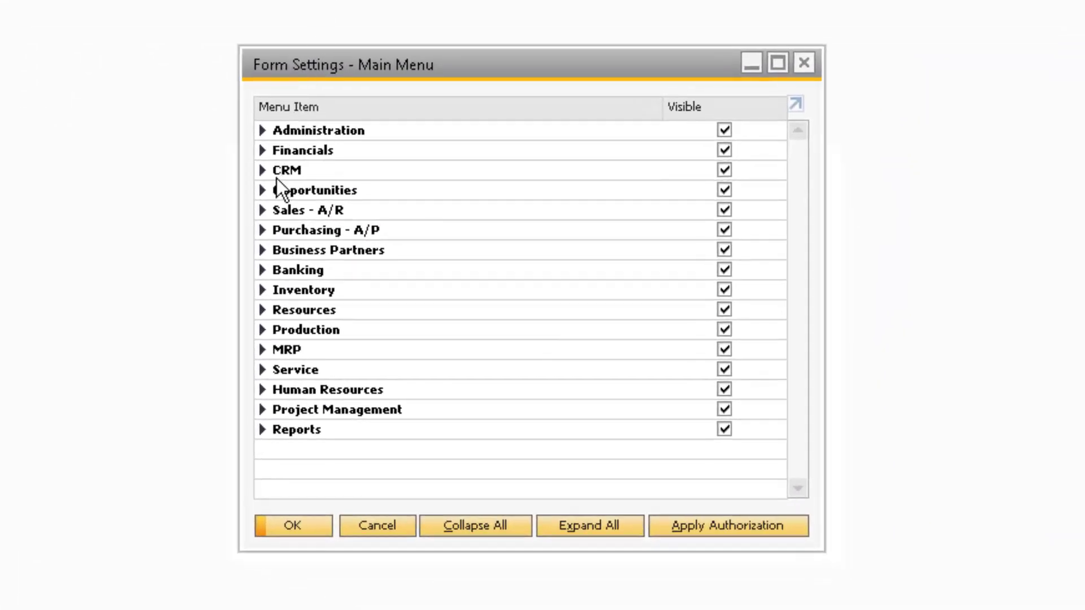
pyautogui.click(262, 210)
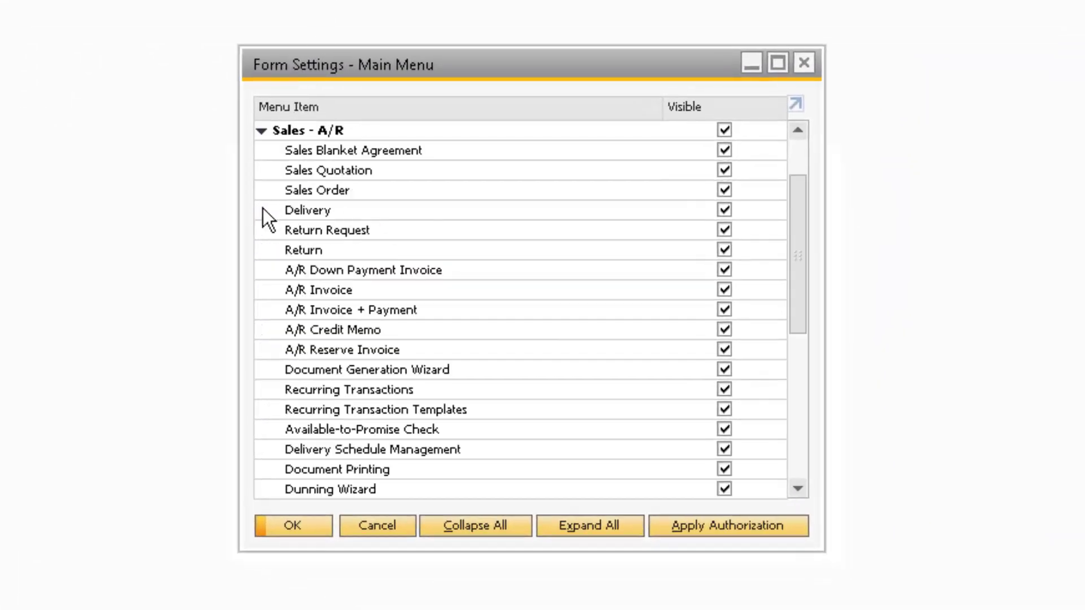
pyautogui.click(724, 351)
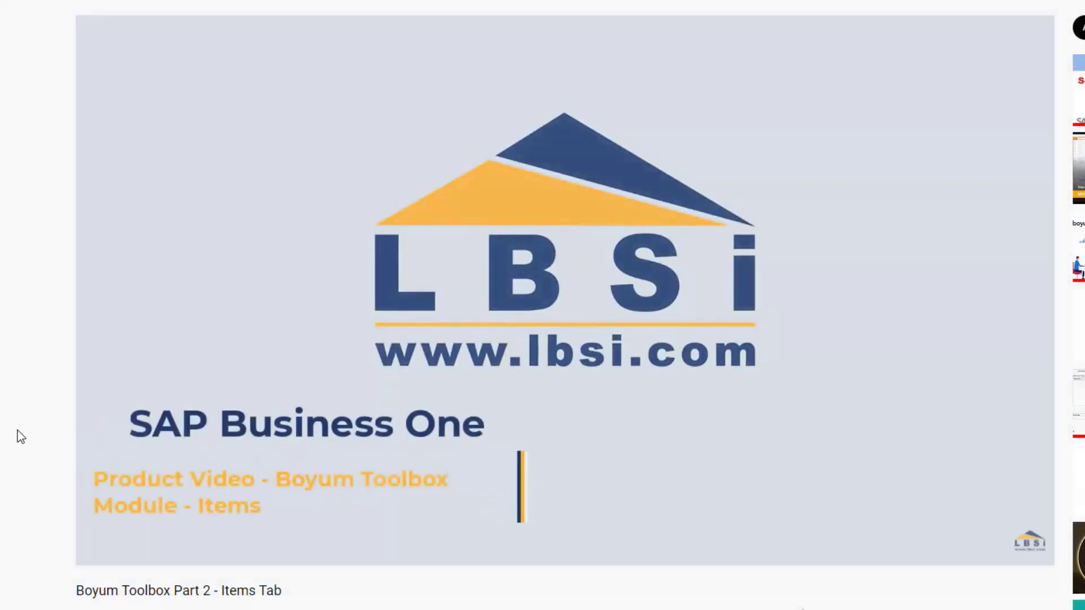
# Subscribe to LBSi with notifications for all uploads and like the video
pyautogui.scroll(-1, 18, 430)
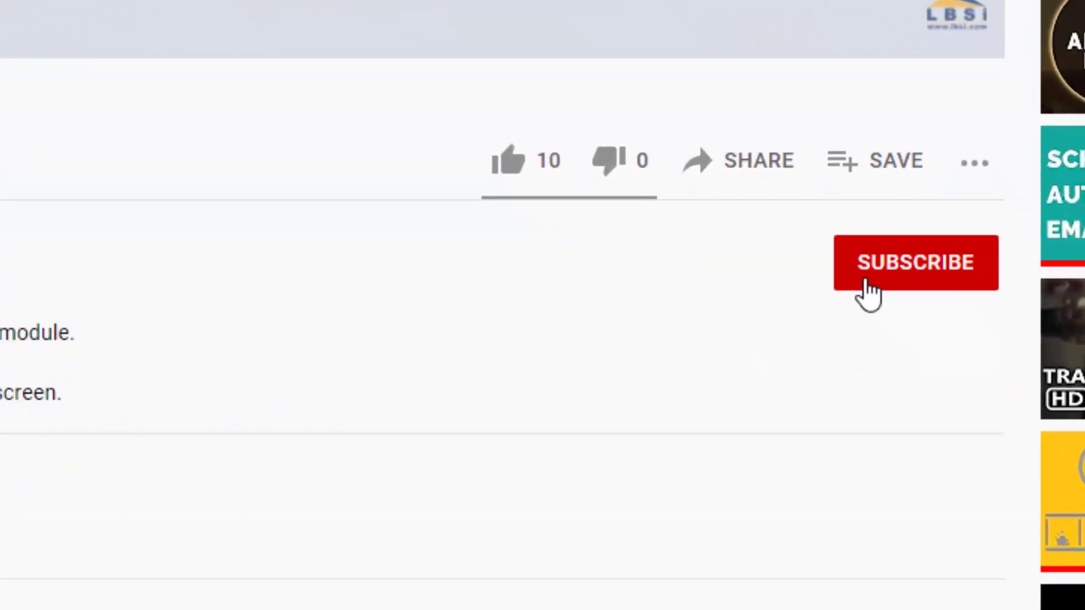
pyautogui.click(983, 421)
pyautogui.click(1030, 418)
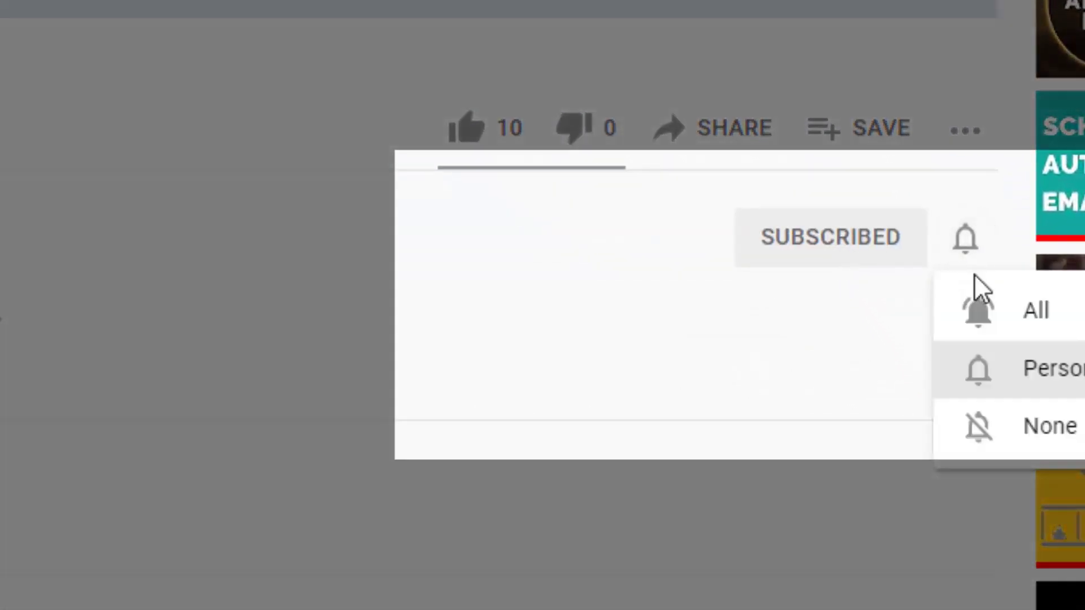
pyautogui.click(986, 308)
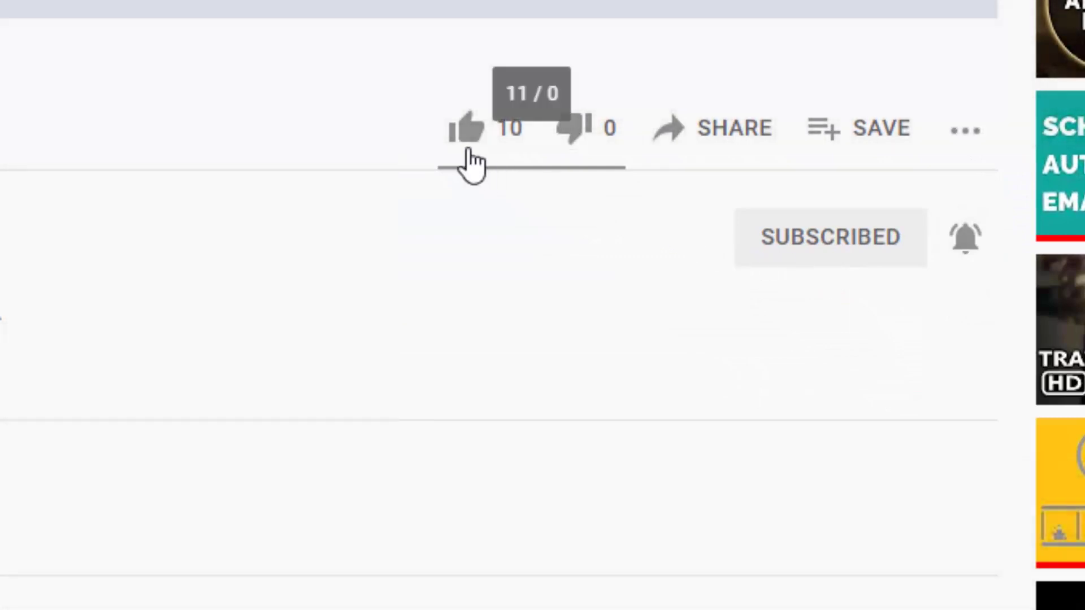
pyautogui.click(450, 141)
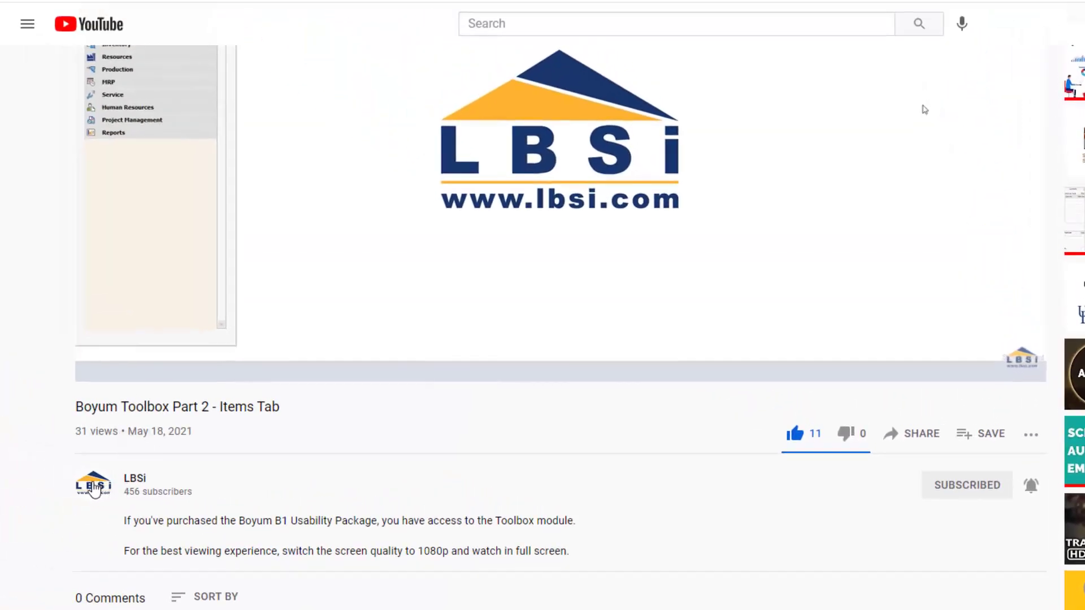
# Browse the LBSi channel's uploads, then go to the lbsi.com Contact Us page
pyautogui.click(94, 489)
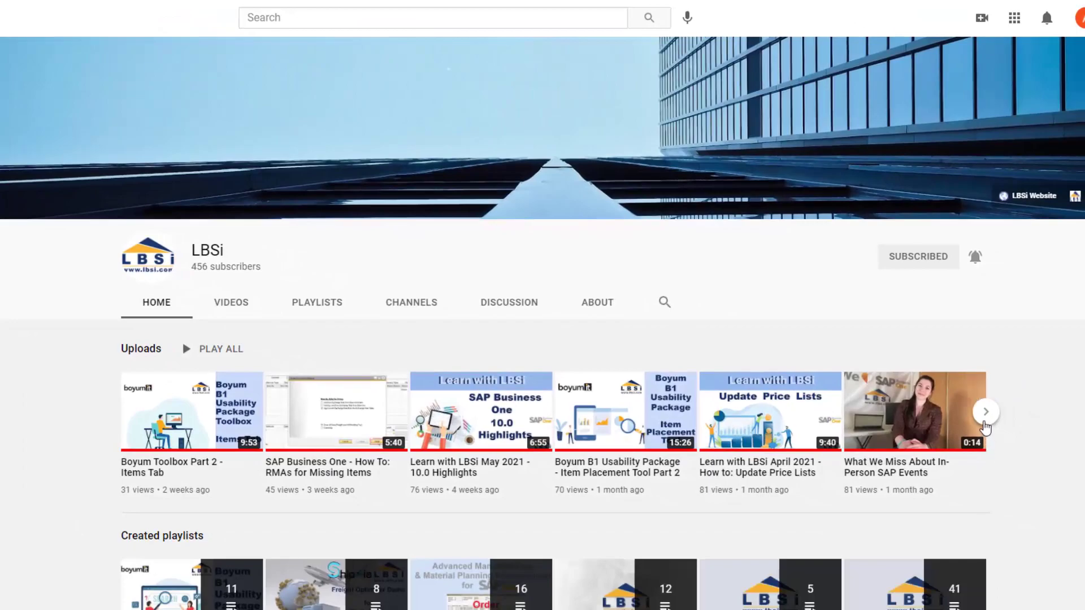
pyautogui.click(986, 412)
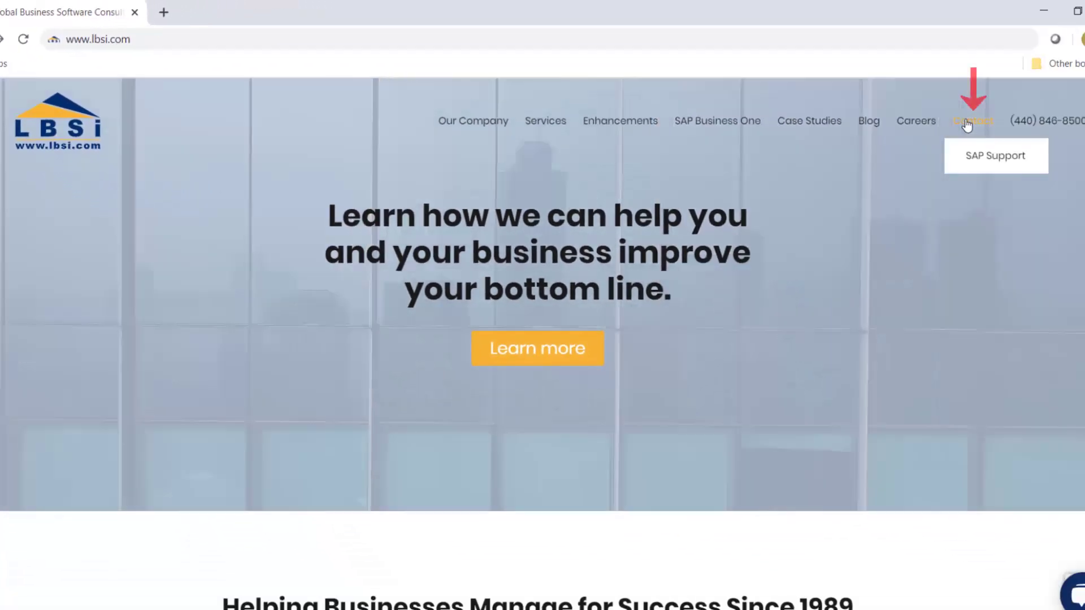
pyautogui.click(968, 126)
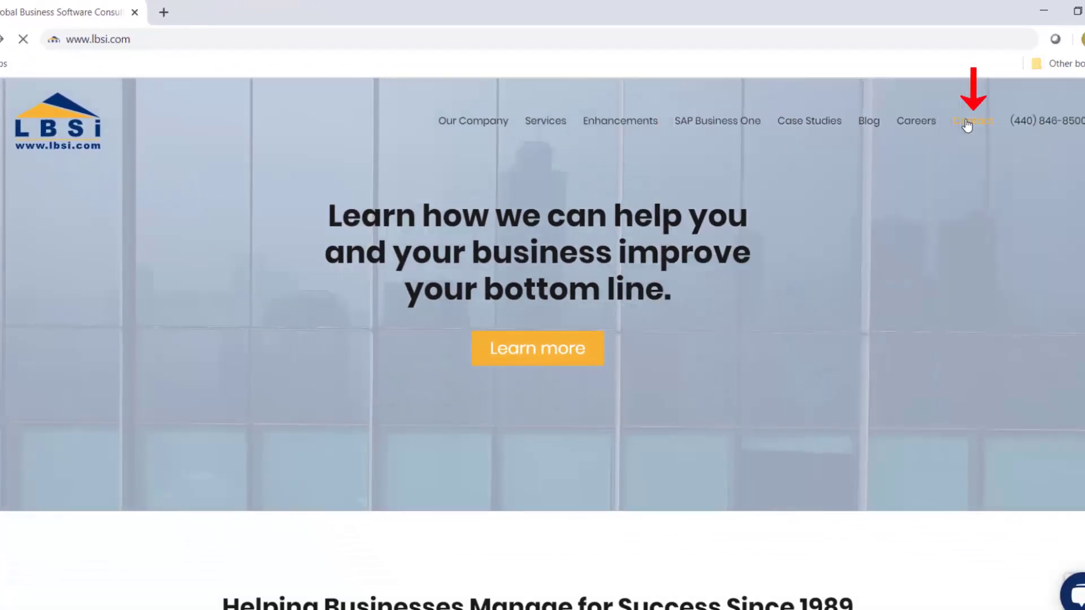
pyautogui.scroll(-4, 543, 339)
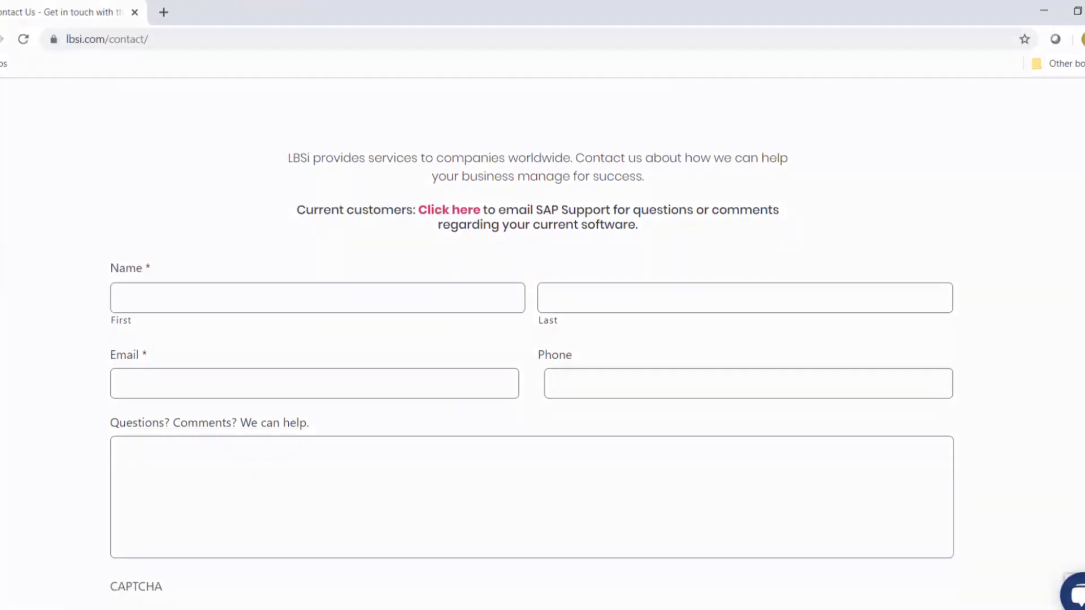